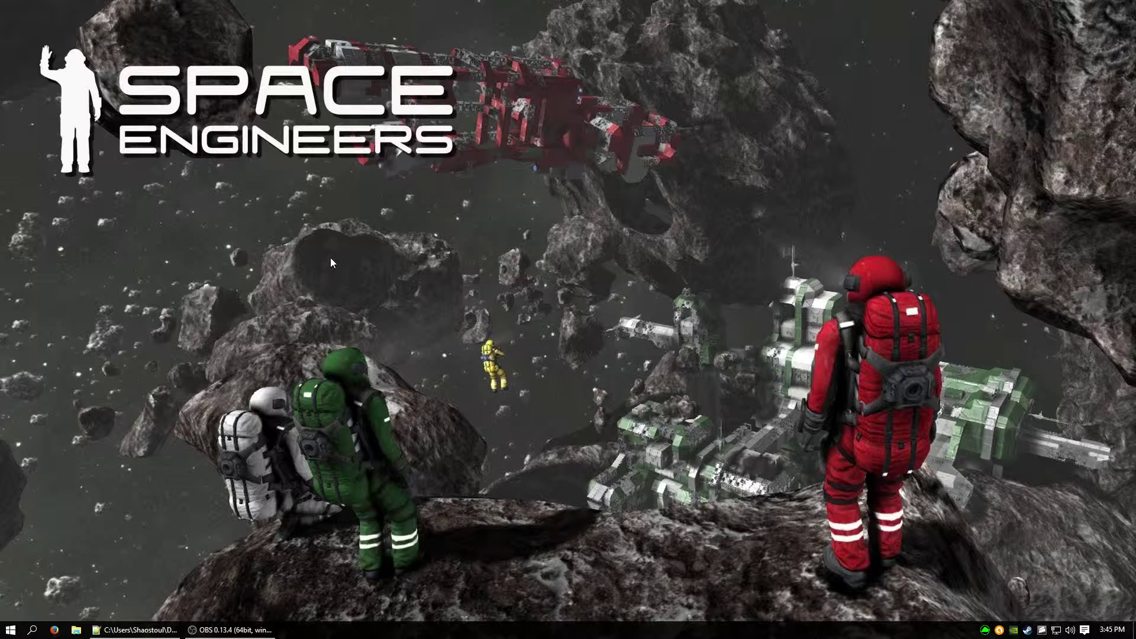
# - Launch Blender 2.76 from the Start menu, allowing the unverified executable to run
pyautogui.press('super')
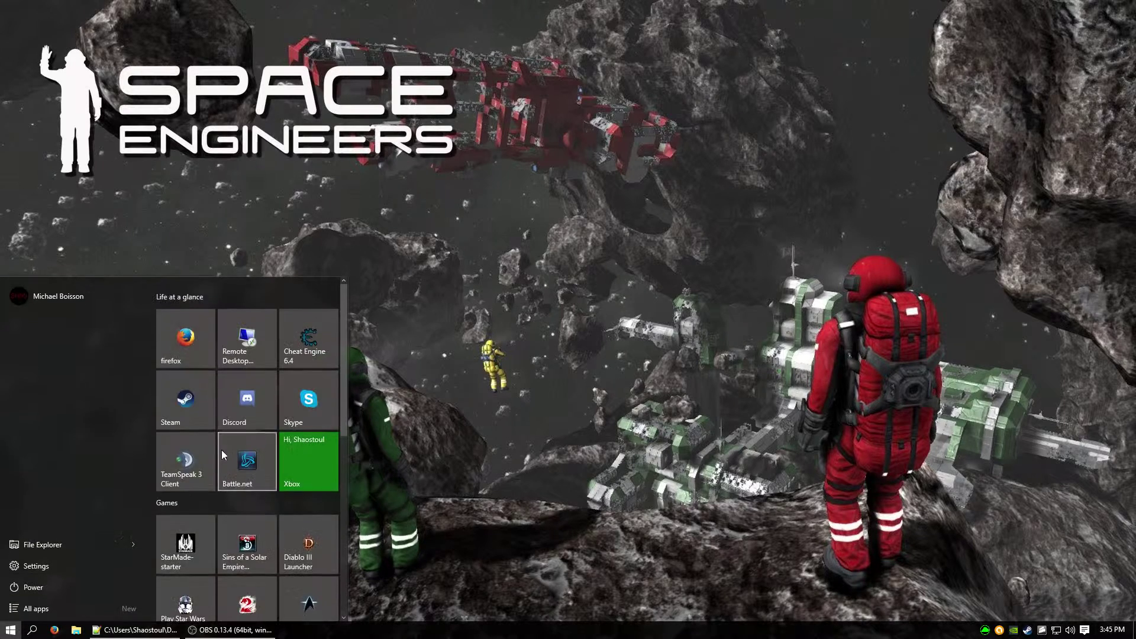
pyautogui.scroll(-5, 221, 450)
pyautogui.click(251, 564)
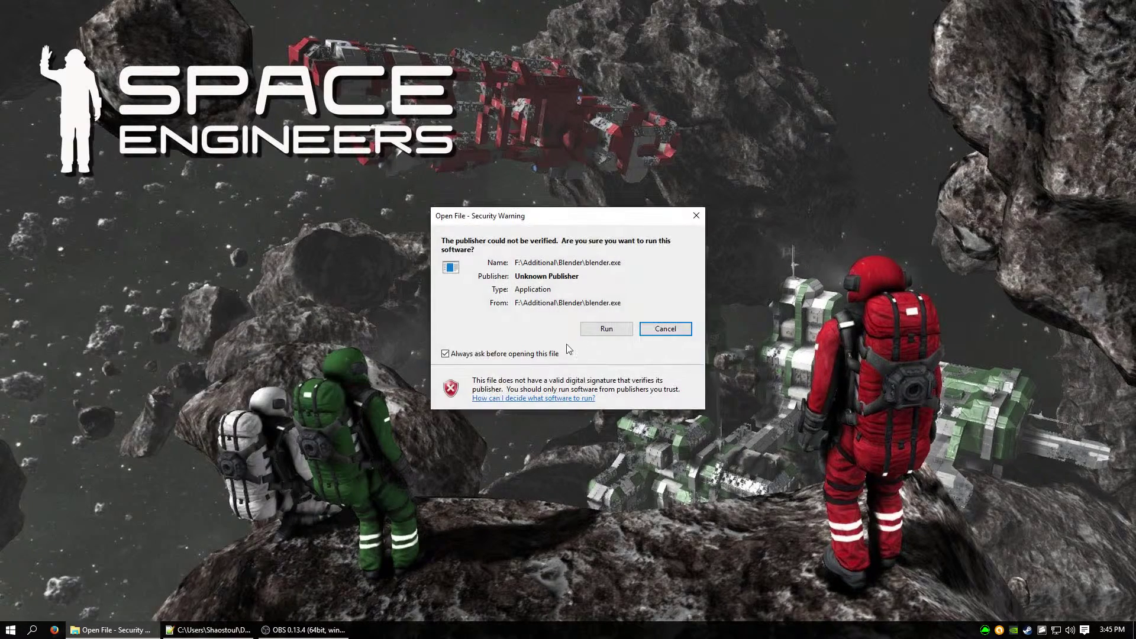
pyautogui.click(595, 329)
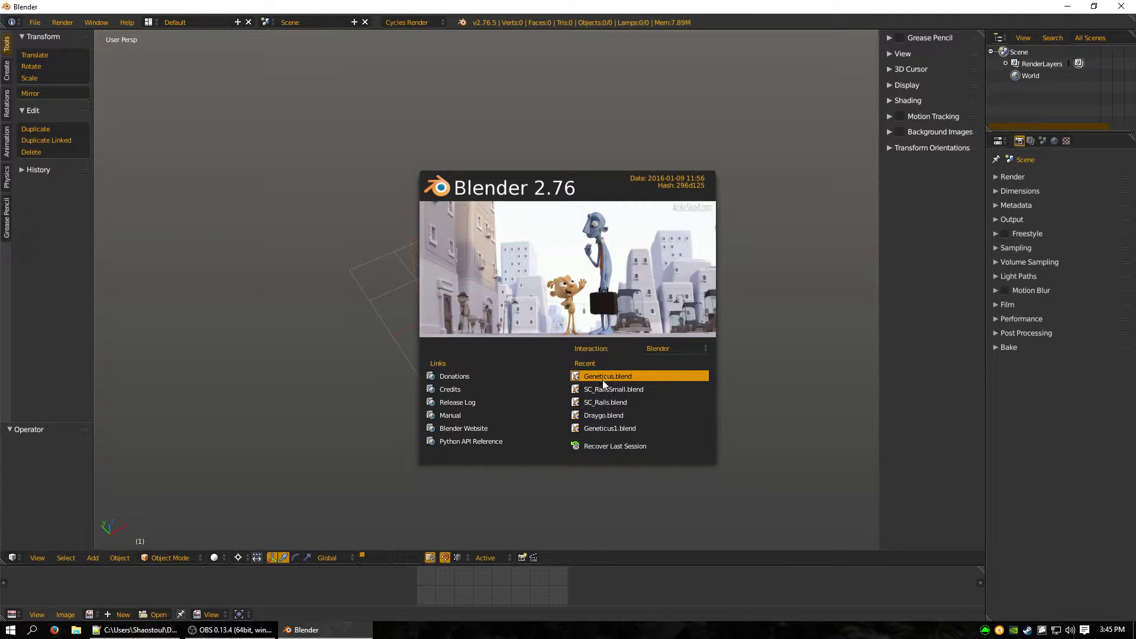
# - Open Geneticus.blend, frame the refinery model, and show its ArmorDefault material settings
pyautogui.click(603, 384)
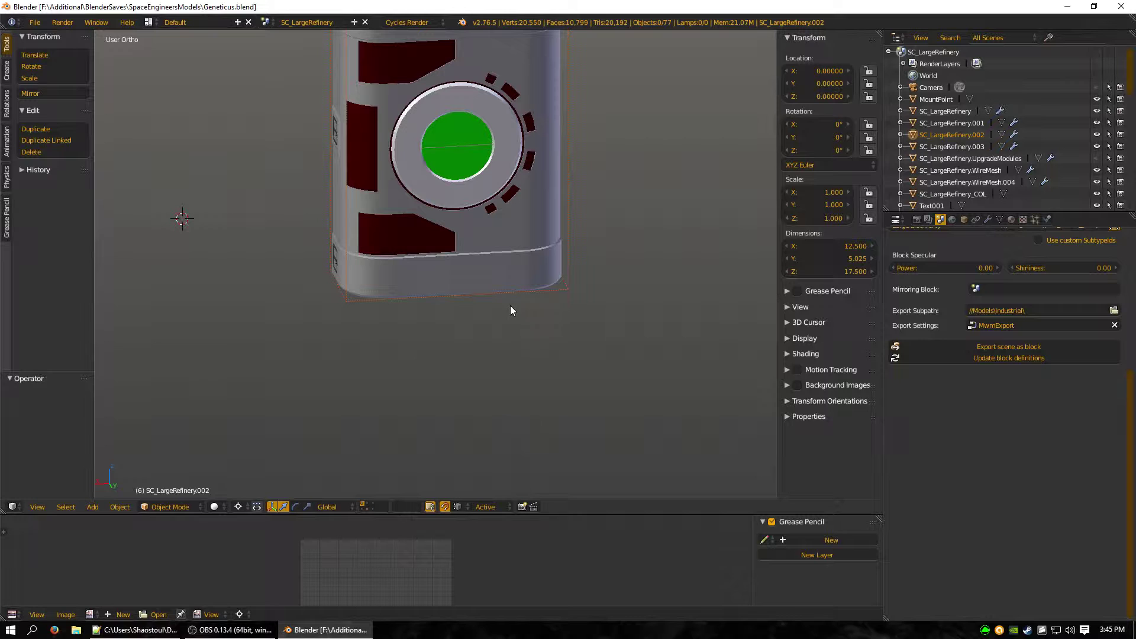
pyautogui.keyDown('shift'); pyautogui.moveTo(403, 279); pyautogui.dragTo(413, 398, button='middle'); pyautogui.keyUp('shift')
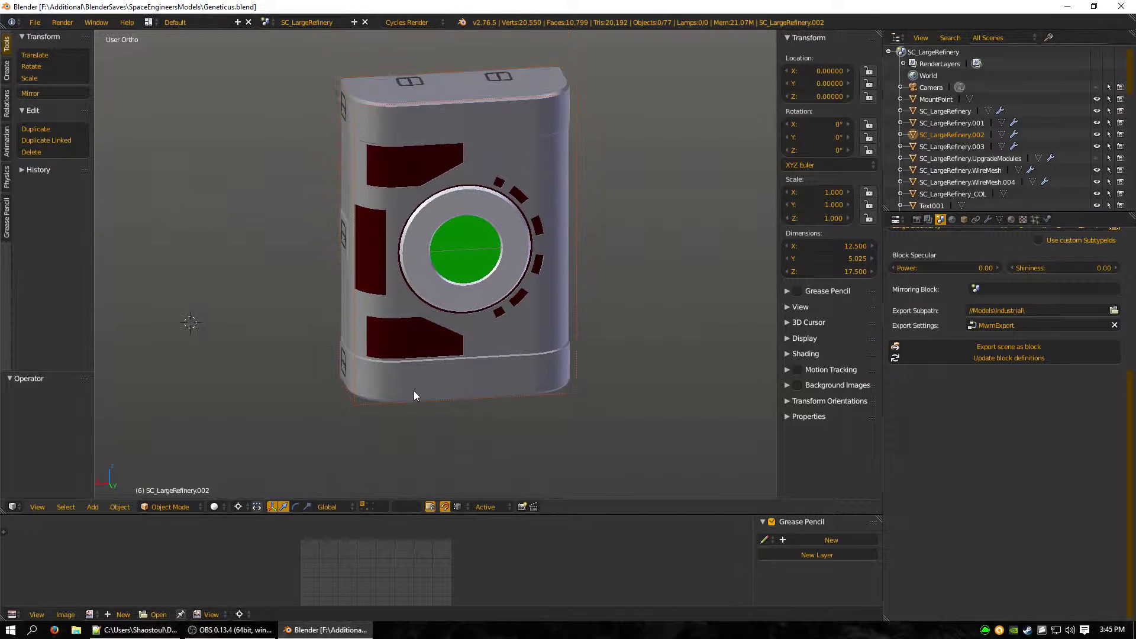
pyautogui.scroll(3, 471, 409)
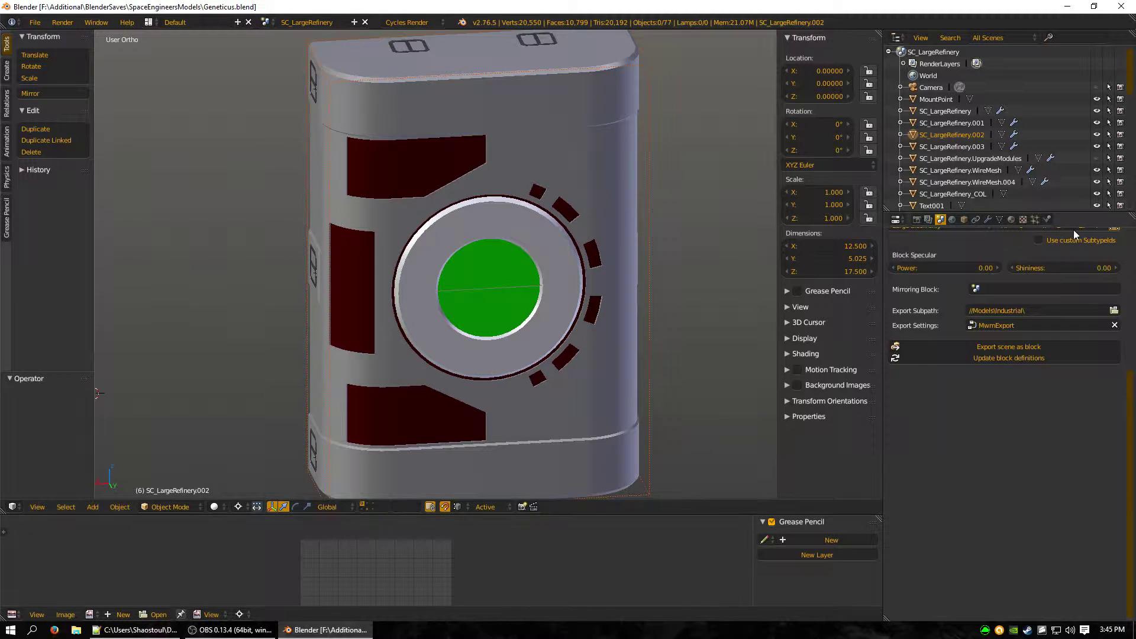
pyautogui.click(1012, 220)
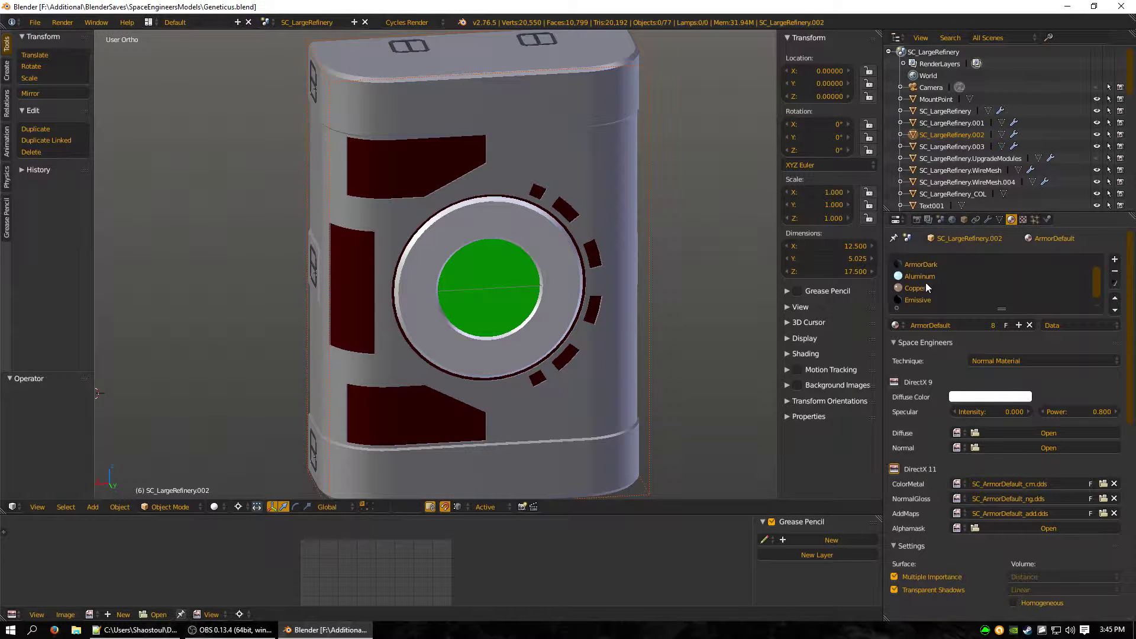
# - Select the Emissive material slot to inspect its SC_Emissive_White textures and green viewport colour
pyautogui.scroll(-1, 927, 283)
pyautogui.click(931, 288)
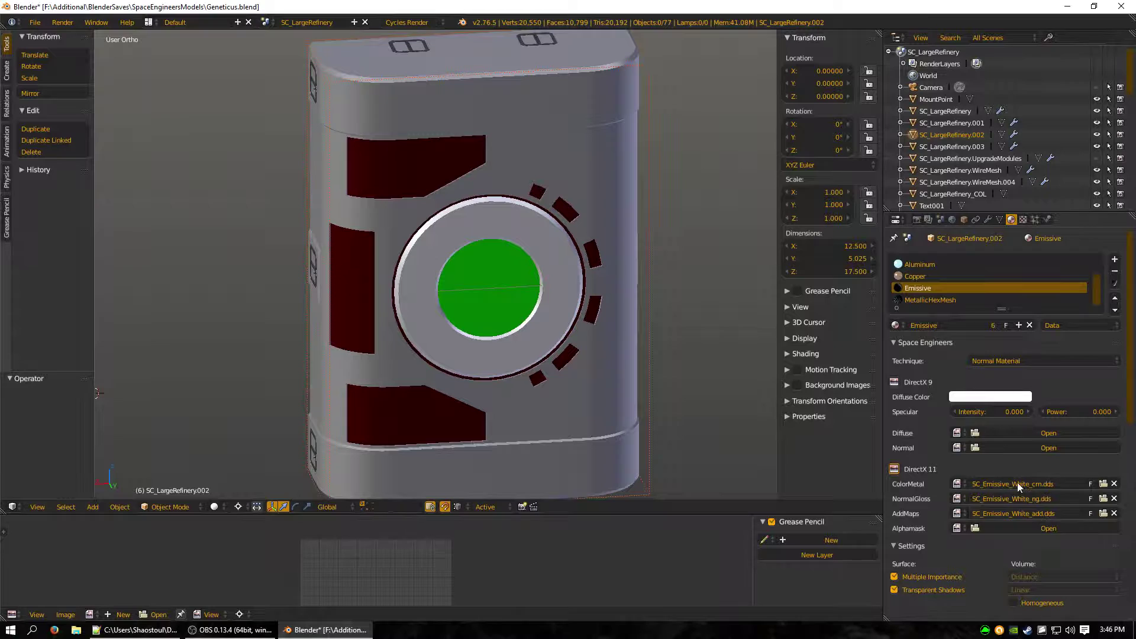
pyautogui.scroll(-3, 923, 425)
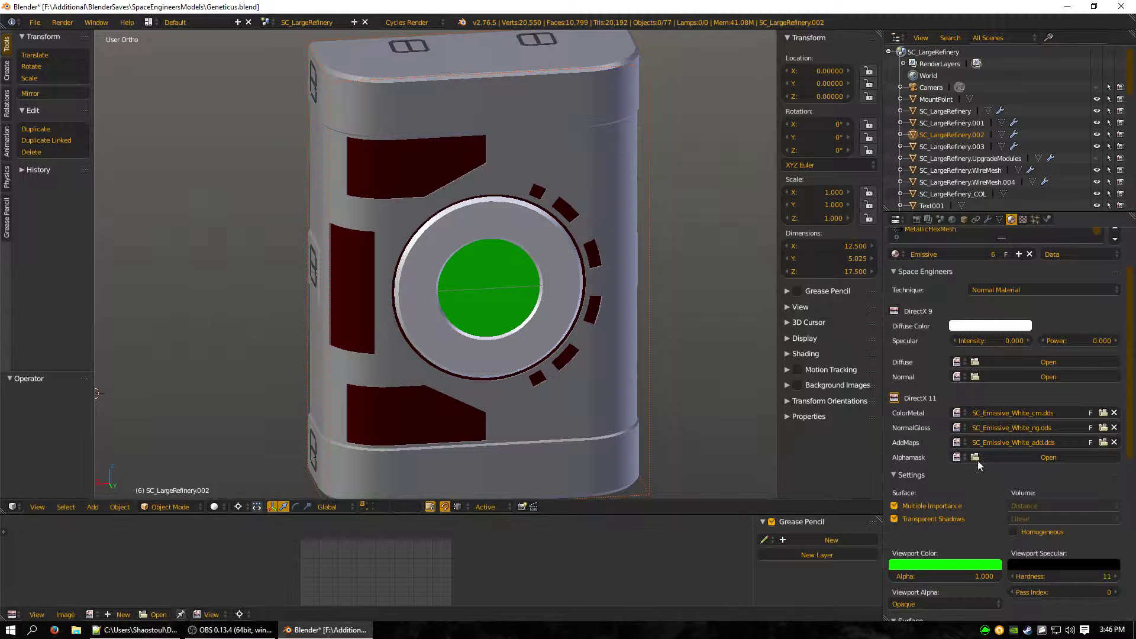
pyautogui.scroll(3, 932, 478)
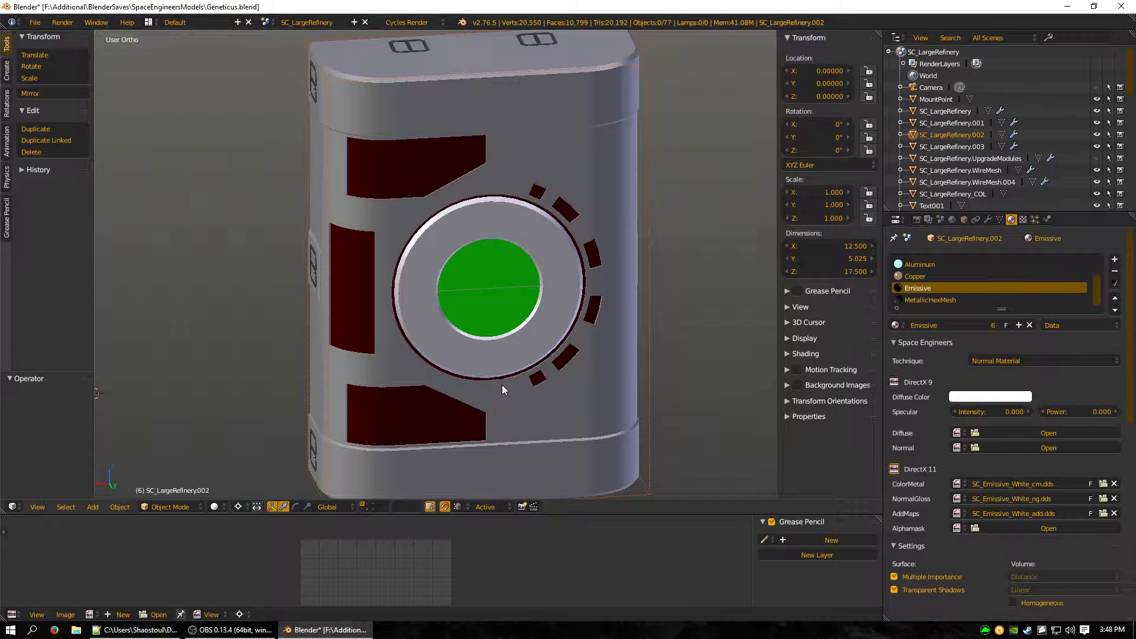
# - Launch Space Engineers from the Steam tray icon's recent games list
pyautogui.rightClick(1028, 629)
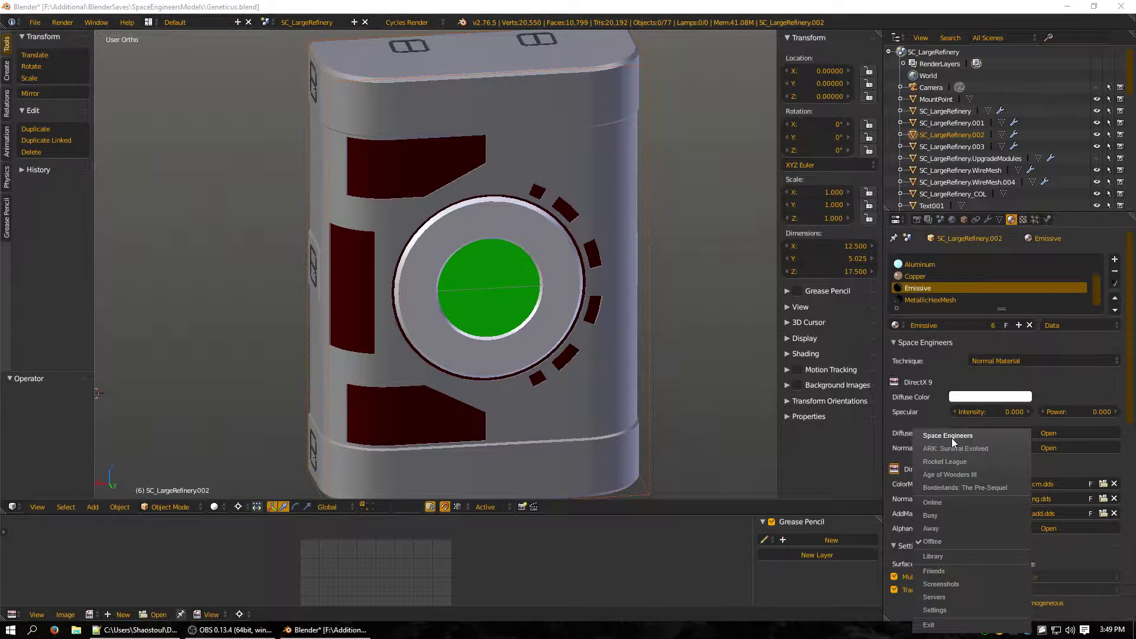
pyautogui.click(950, 436)
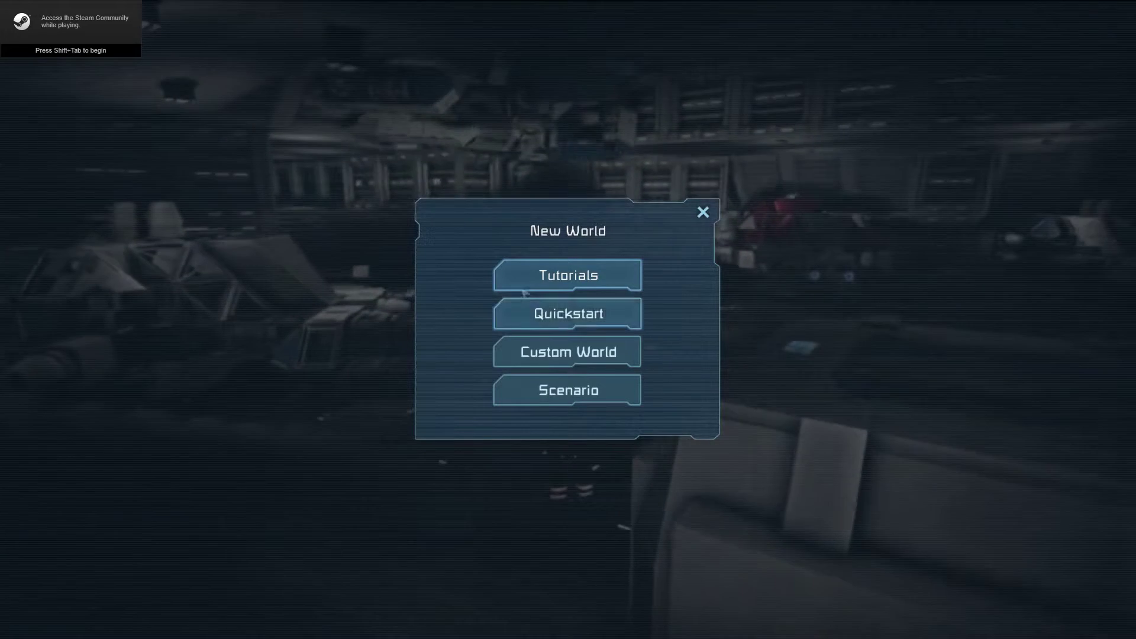
# - Start a Custom World based on the Empty World scenario
pyautogui.click(616, 355)
pyautogui.scroll(-5, 379, 367)
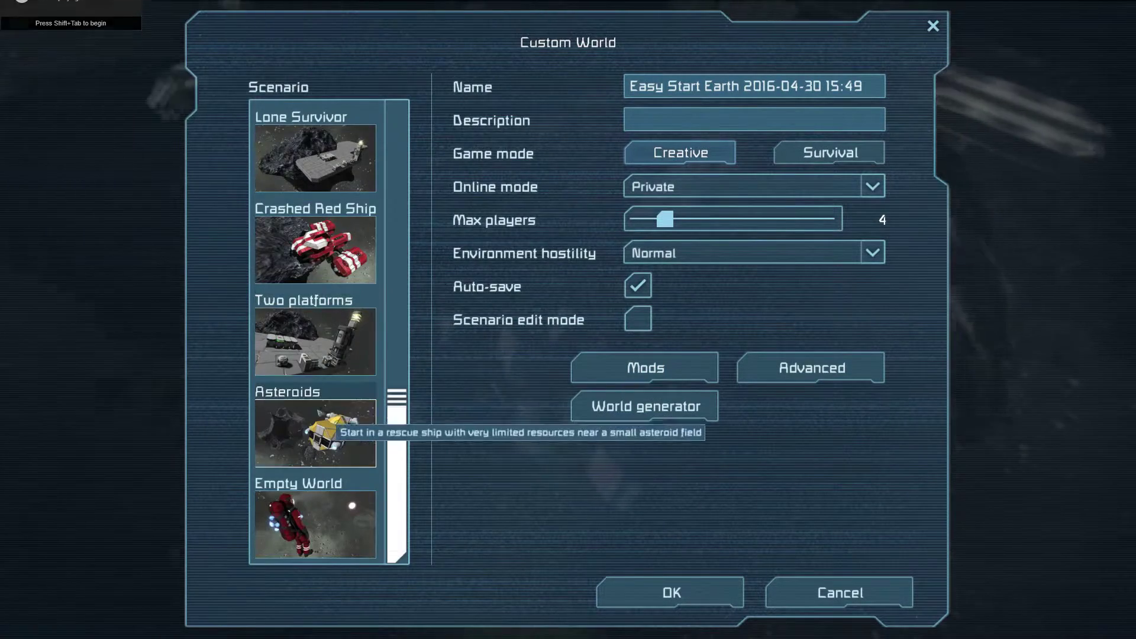
pyautogui.click(314, 526)
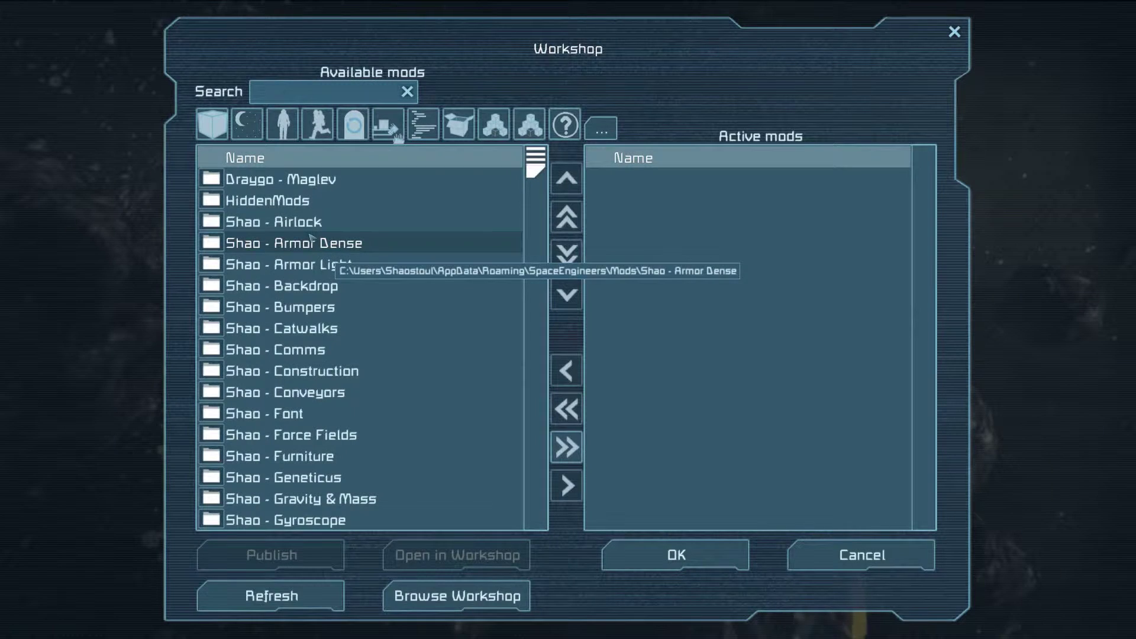
# - Add the Shao - Geneticus mod to the active mods and confirm
pyautogui.click(366, 178)
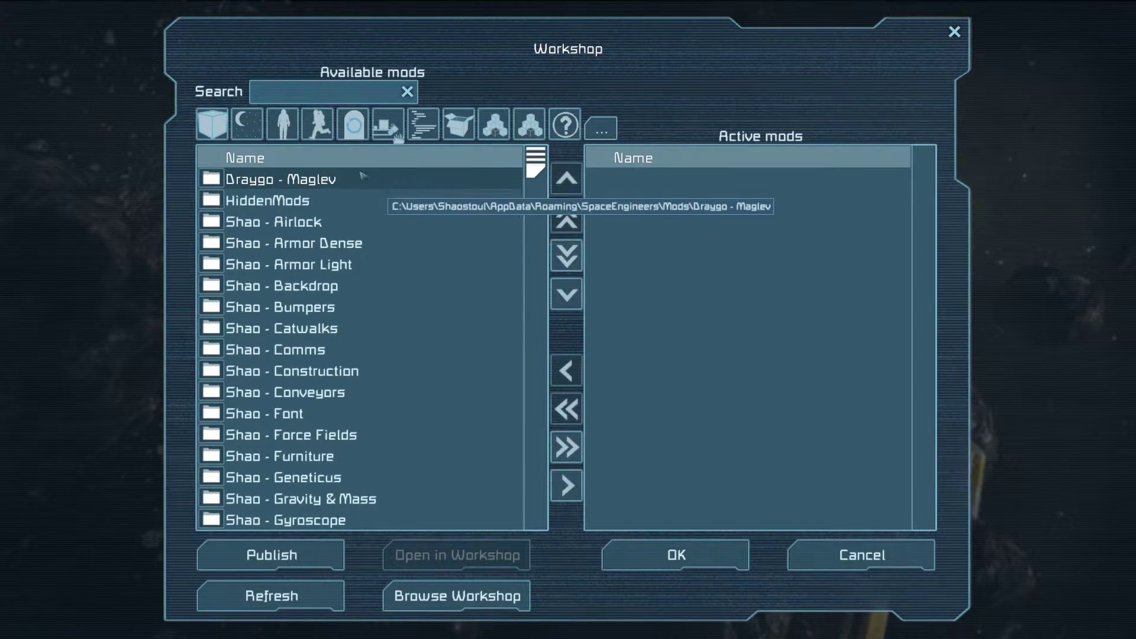
pyautogui.scroll(-4, 316, 431)
pyautogui.doubleClick(313, 393)
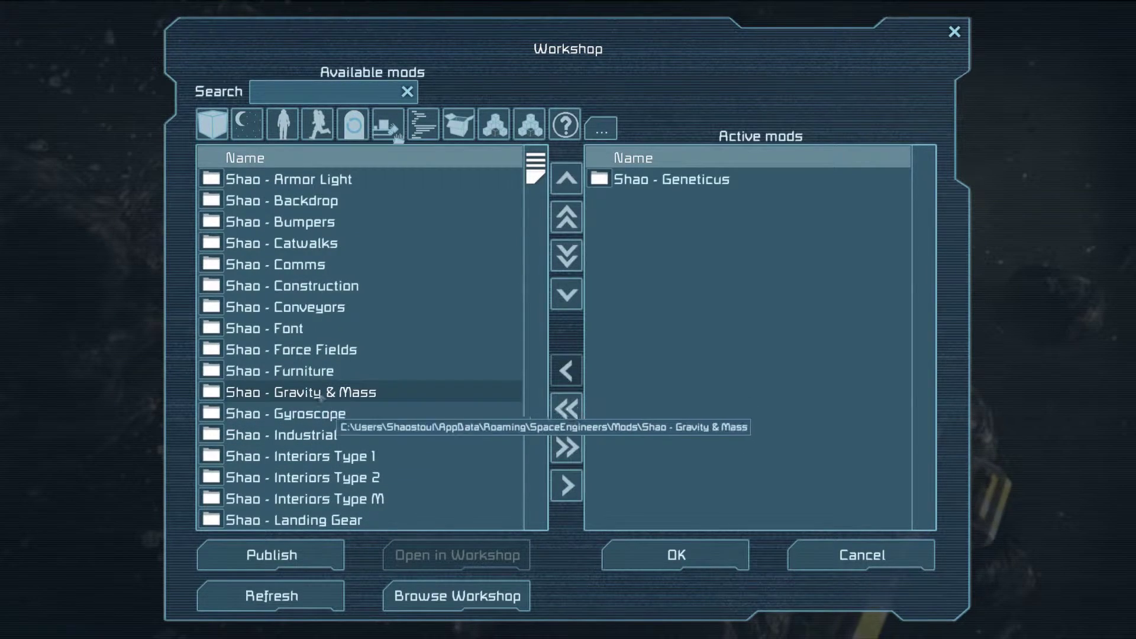
pyautogui.click(681, 559)
# - In advanced world settings, turn off drones and sun rotation and enable spectator mode
pyautogui.click(812, 367)
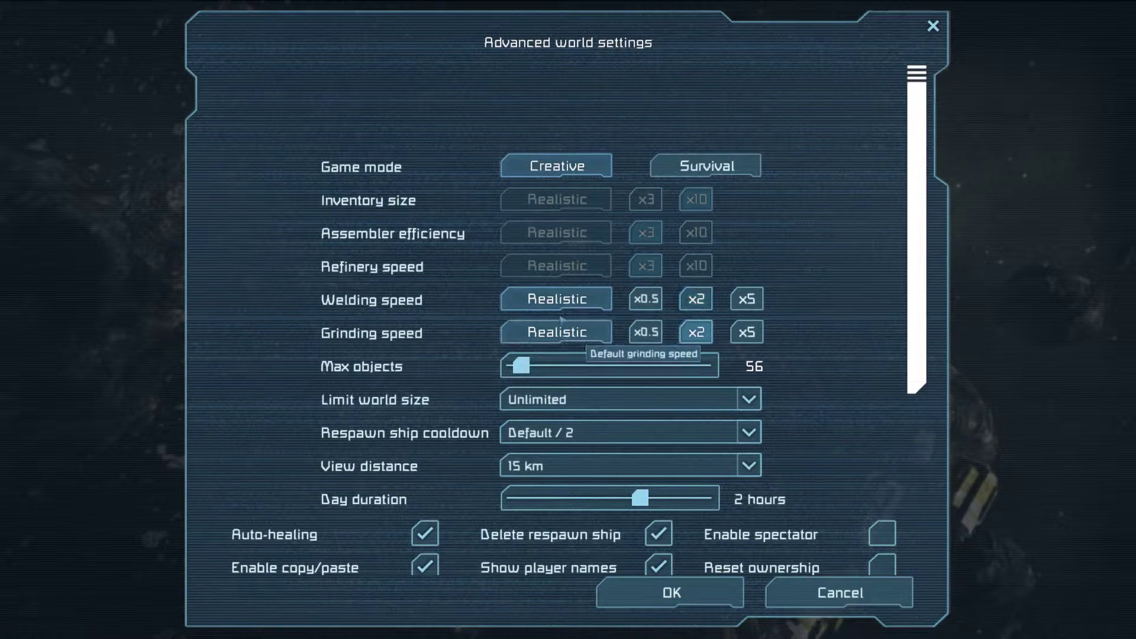
pyautogui.scroll(-5, 639, 370)
pyautogui.scroll(-1, 367, 408)
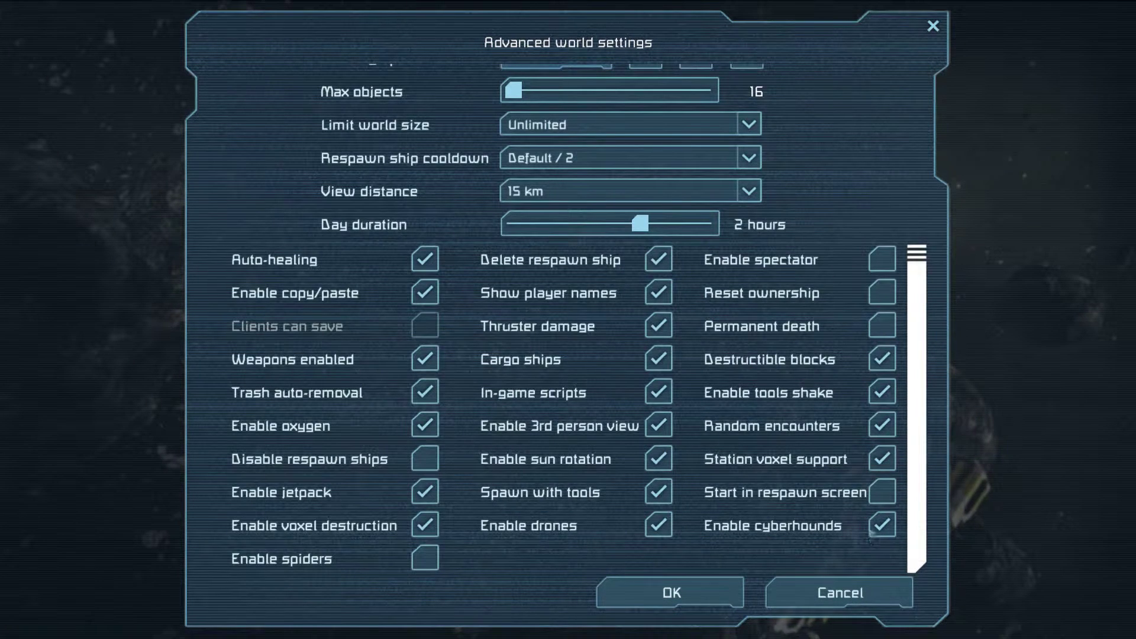
pyautogui.click(658, 525)
pyautogui.click(658, 459)
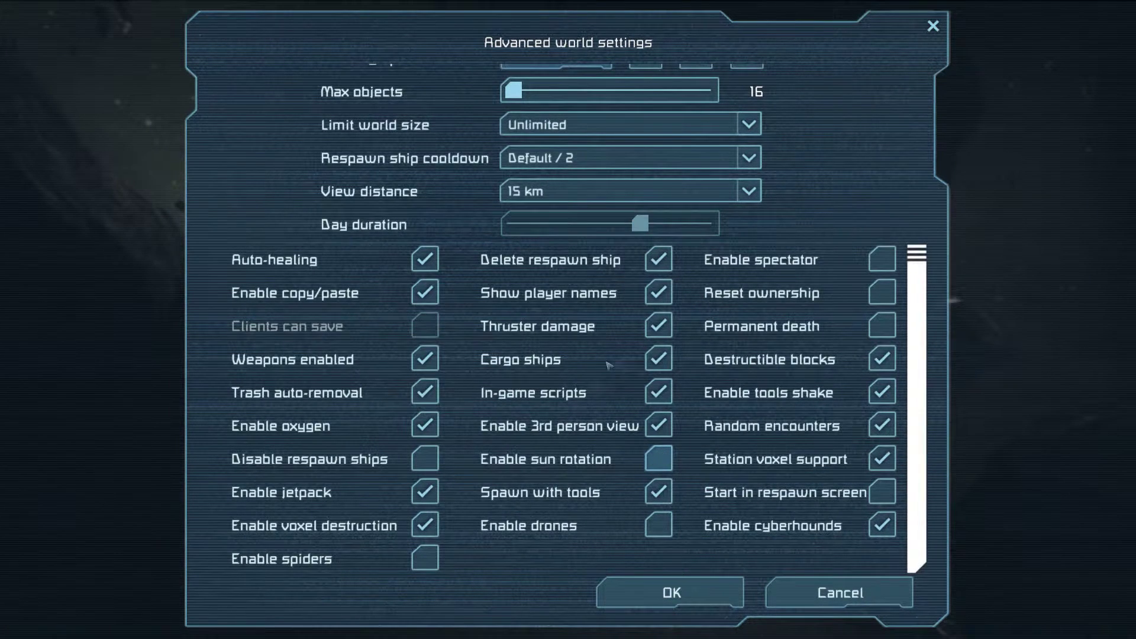
pyautogui.click(882, 259)
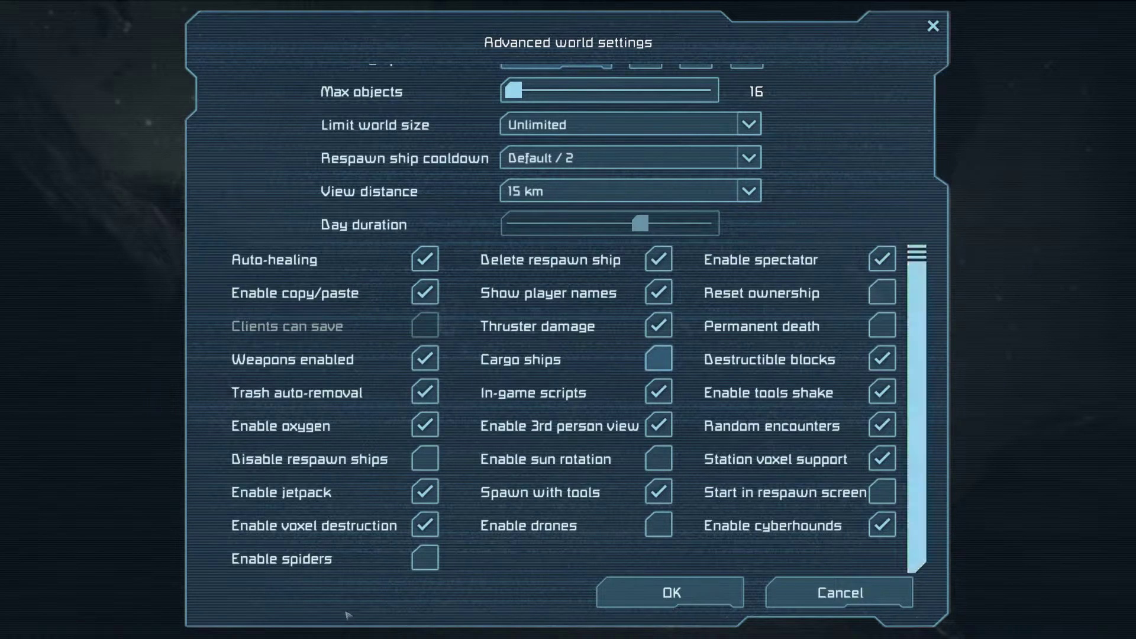
pyautogui.scroll(5, 414, 308)
pyautogui.click(654, 591)
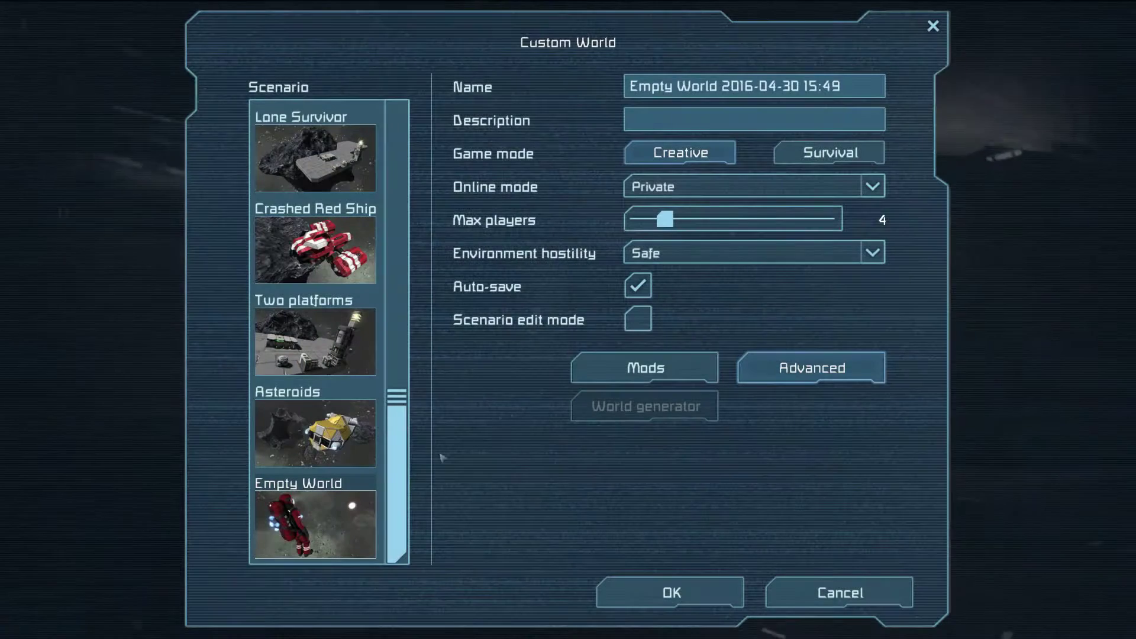
# - Set online mode to Offline, keep hostility Safe, and create the world
pyautogui.click(643, 178)
pyautogui.click(651, 206)
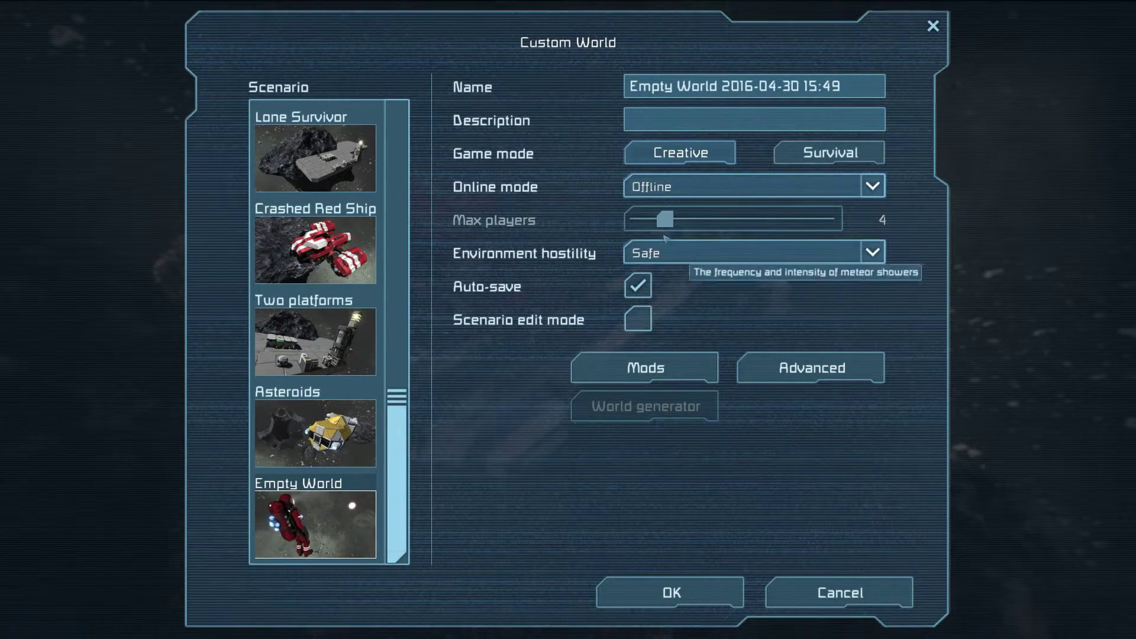
pyautogui.click(660, 252)
pyautogui.click(591, 485)
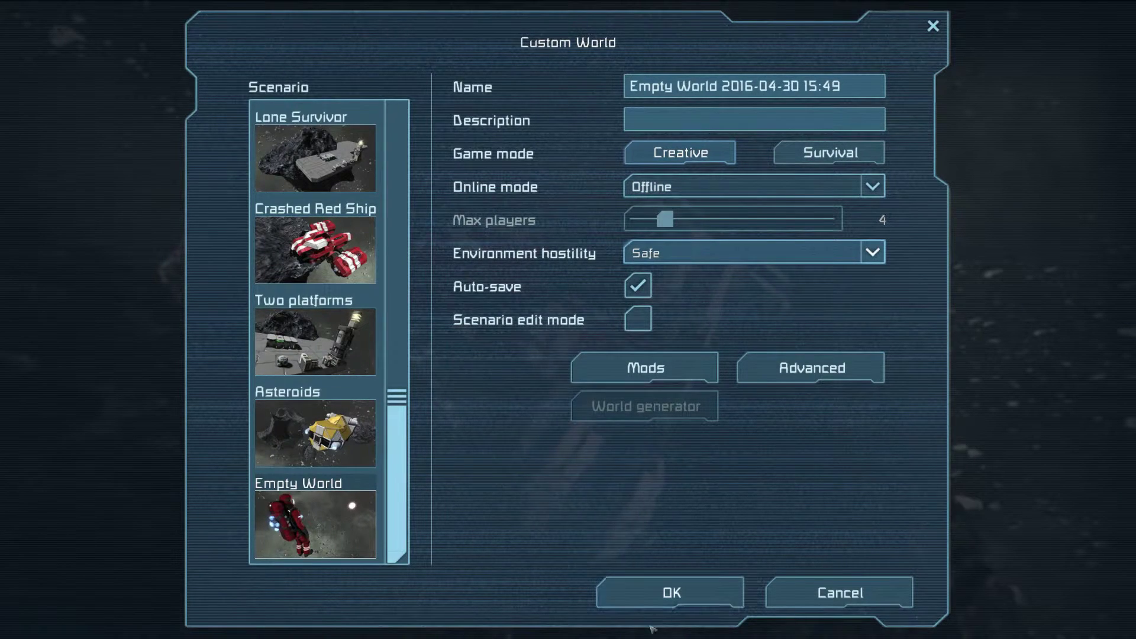
pyautogui.click(645, 592)
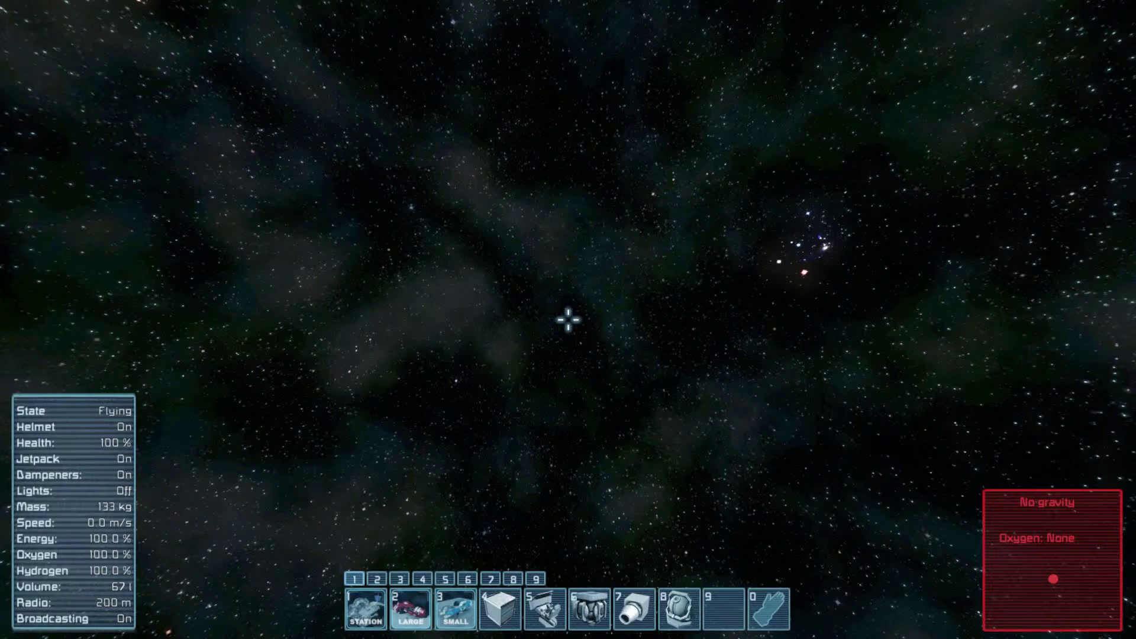
# - Place a light armor block in space and back away from it
pyautogui.press('4')
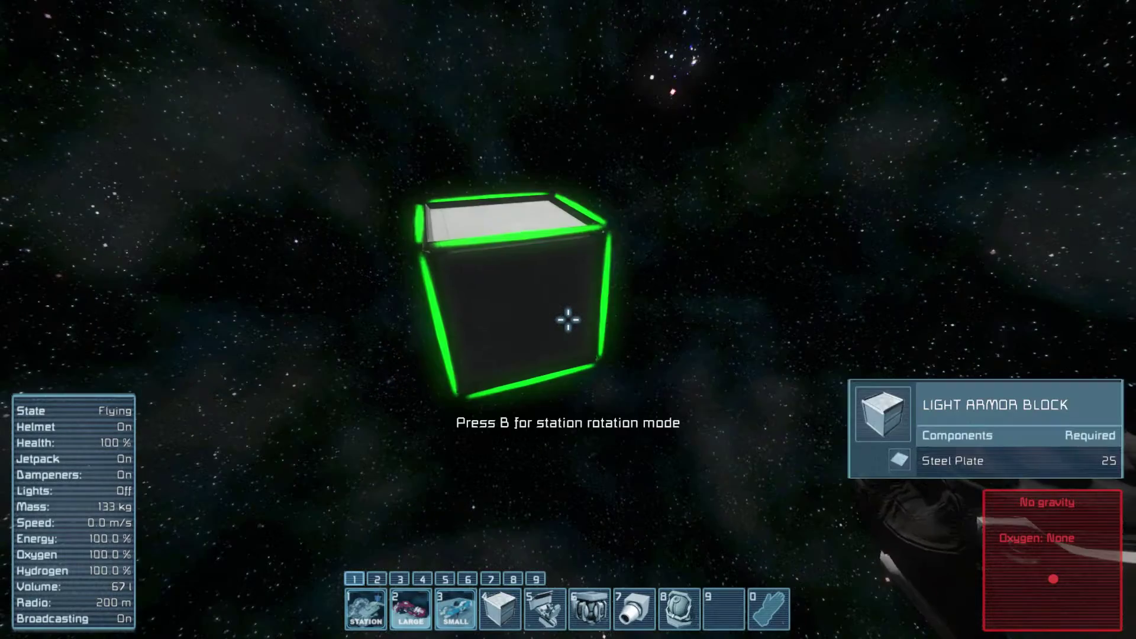
pyautogui.click(568, 320)
pyautogui.press('s')
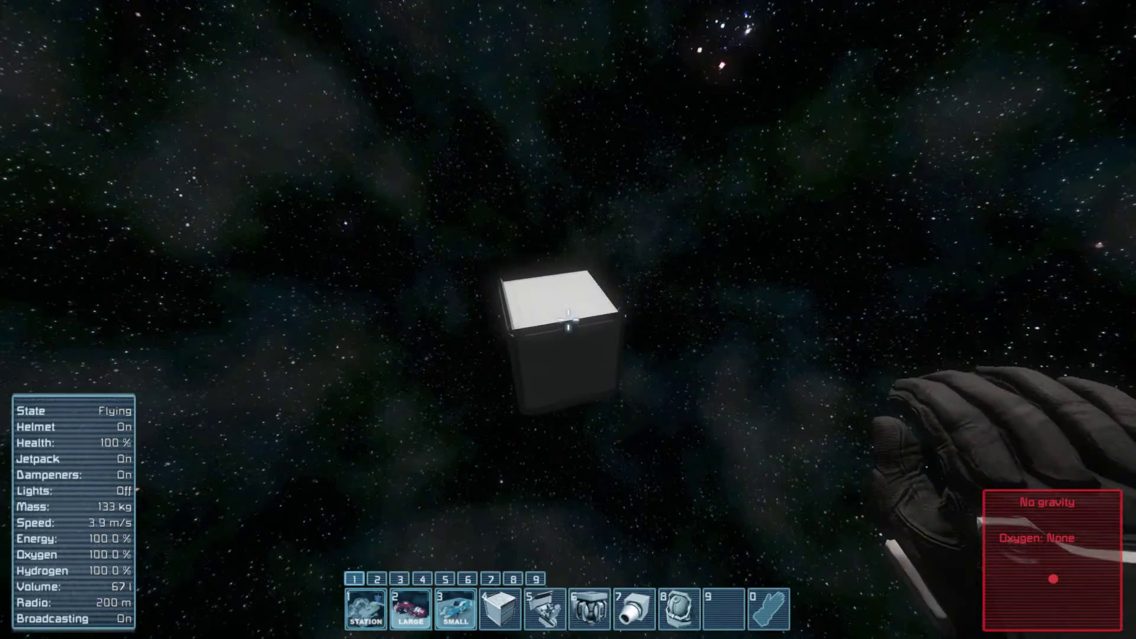
# - Add the Large Refinery to the toolbar
pyautogui.press('g')
pyautogui.scroll(-10, 704, 275)
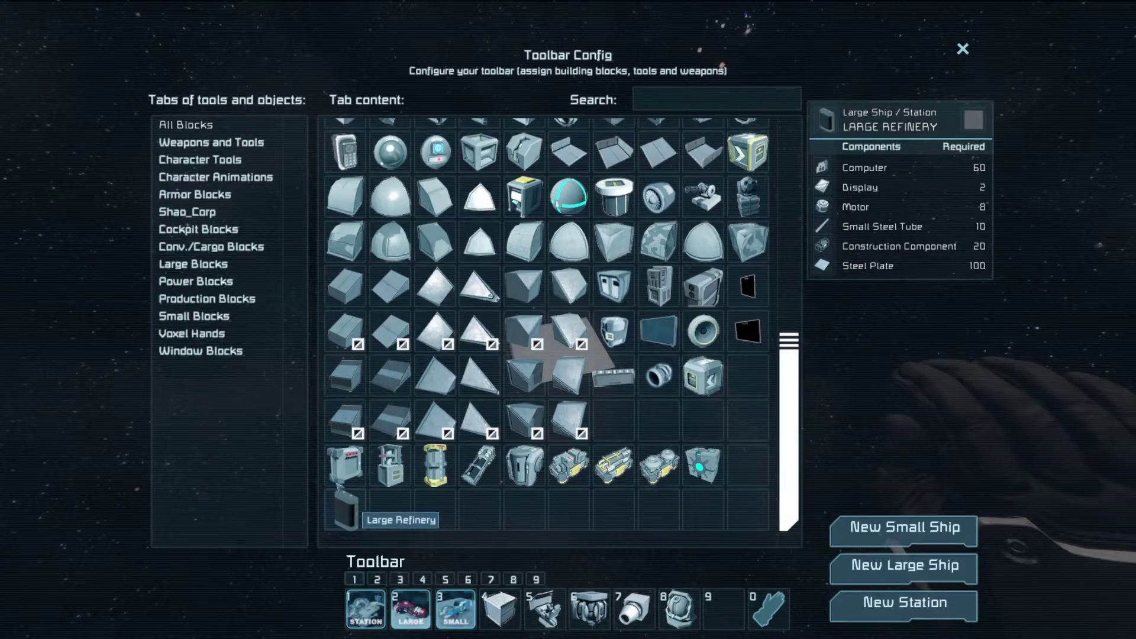
pyautogui.doubleClick(345, 508)
pyautogui.press('Escape')
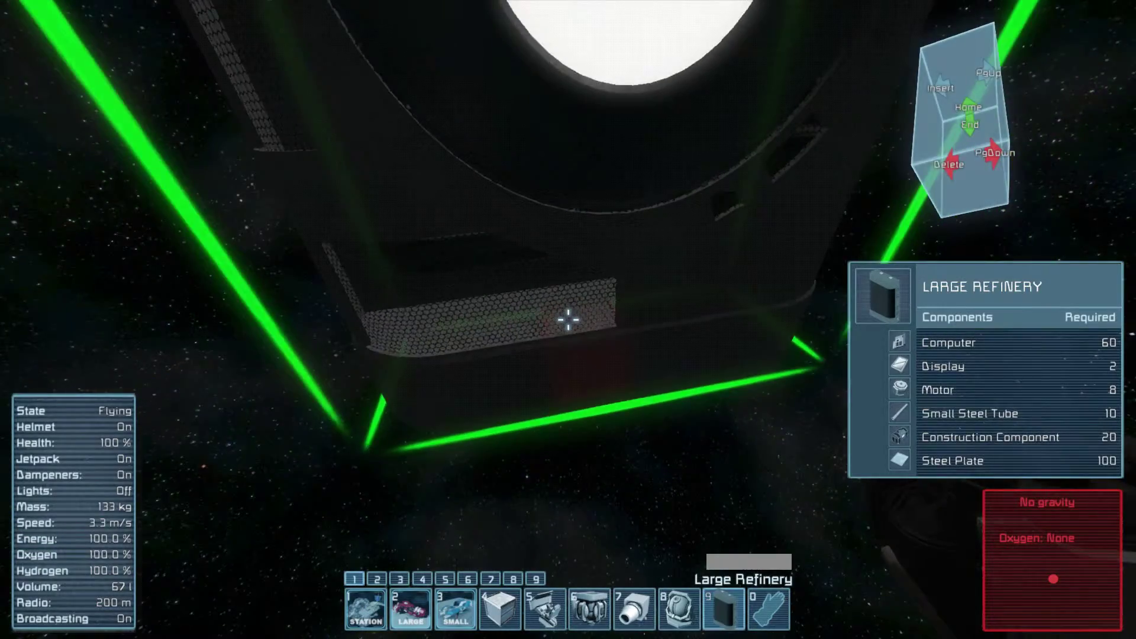
pyautogui.press('0')
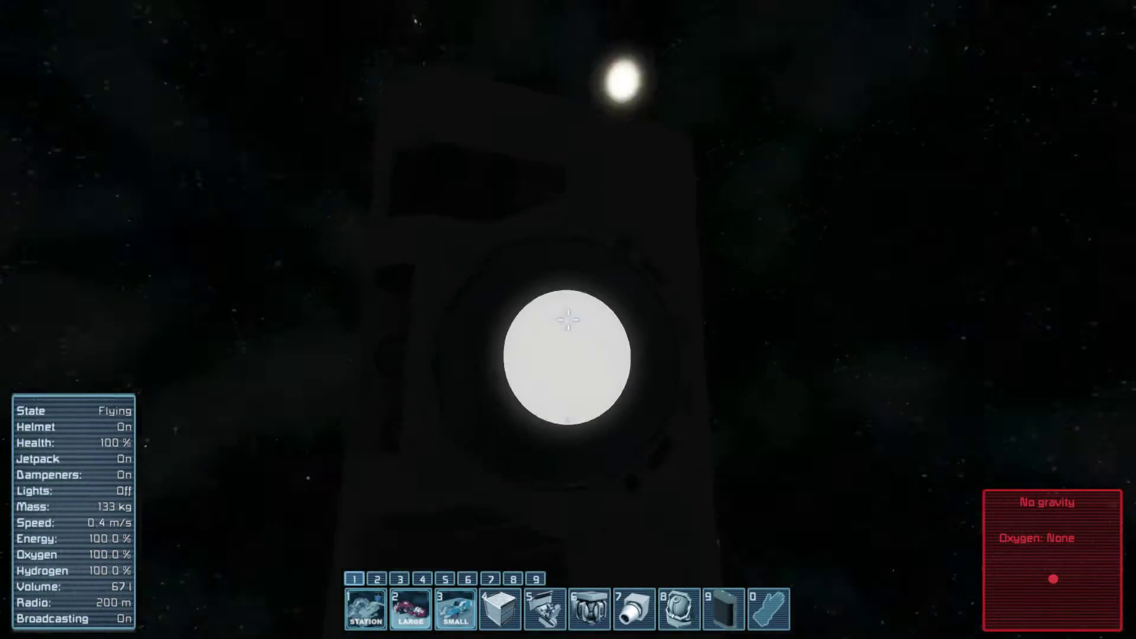
# - Fly to the refinery and attach a Small Reactor to its side
pyautogui.press('w')
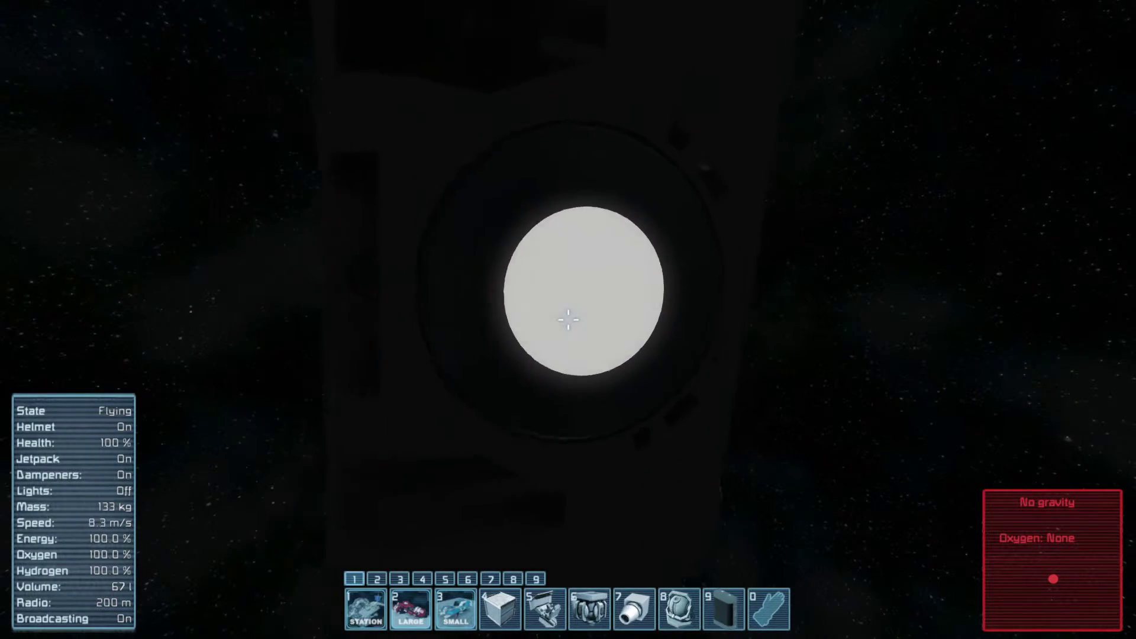
pyautogui.press('5')
pyautogui.press('6')
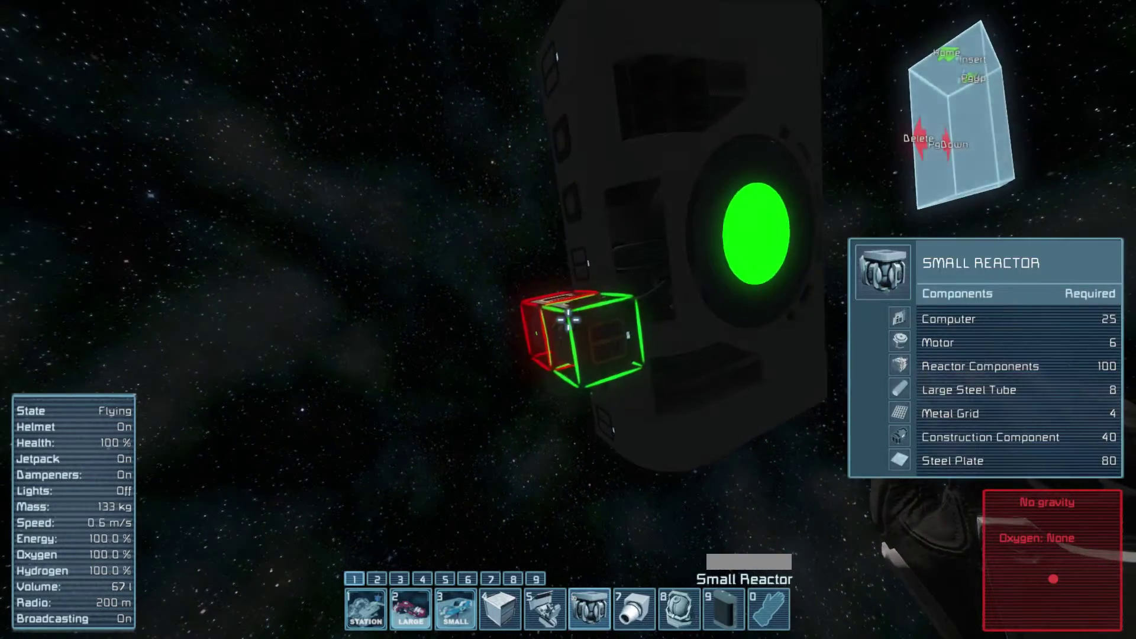
pyautogui.press('0')
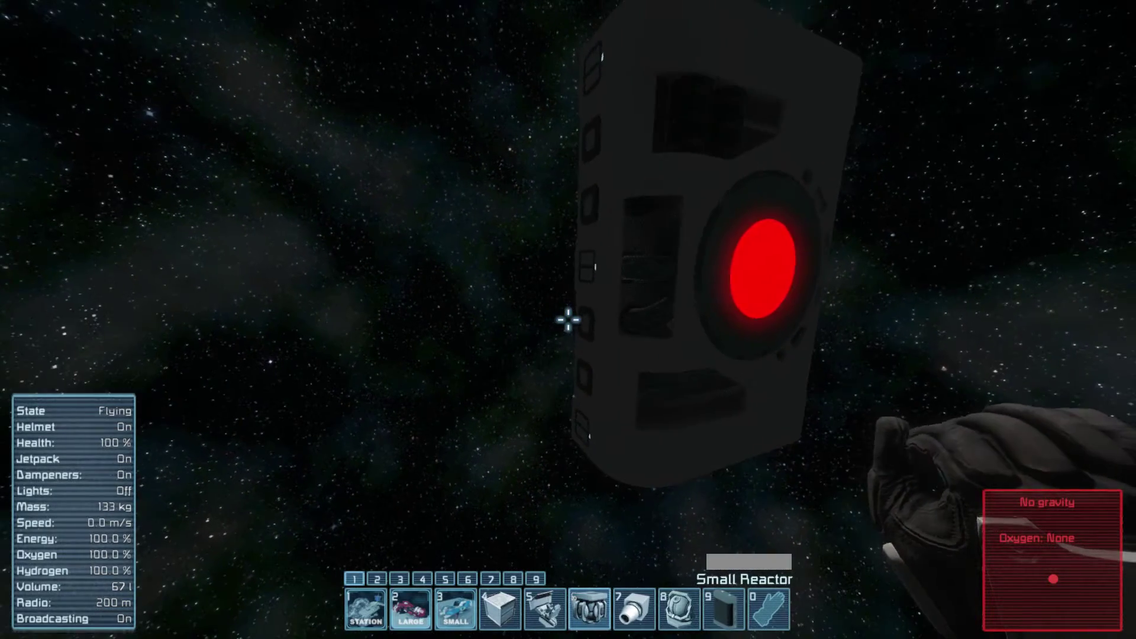
pyautogui.press('6')
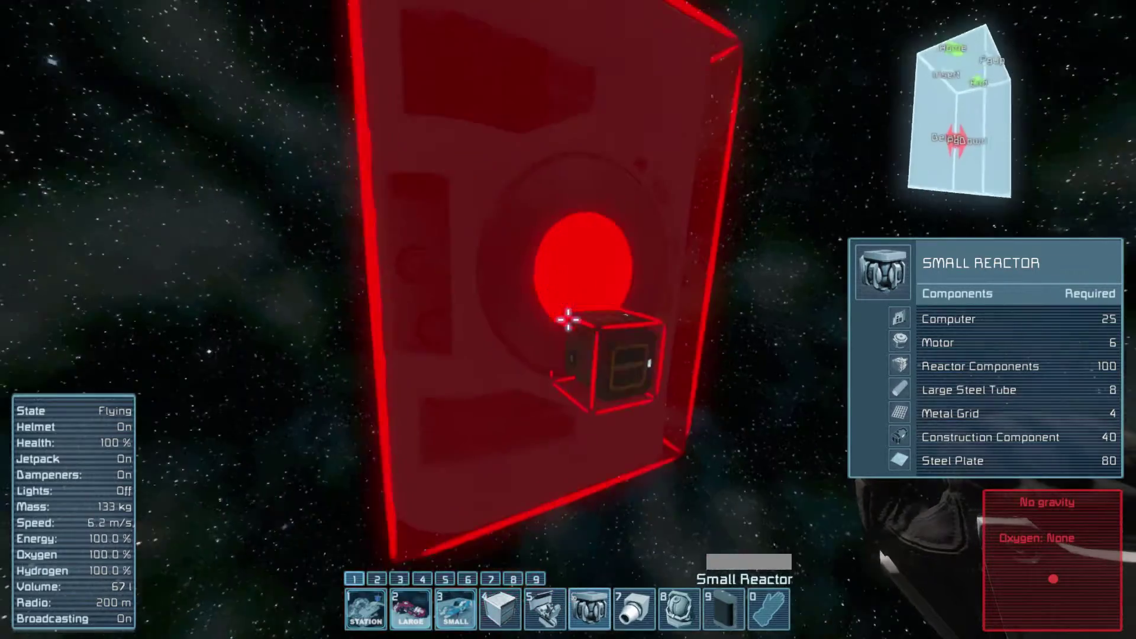
pyautogui.press('a')
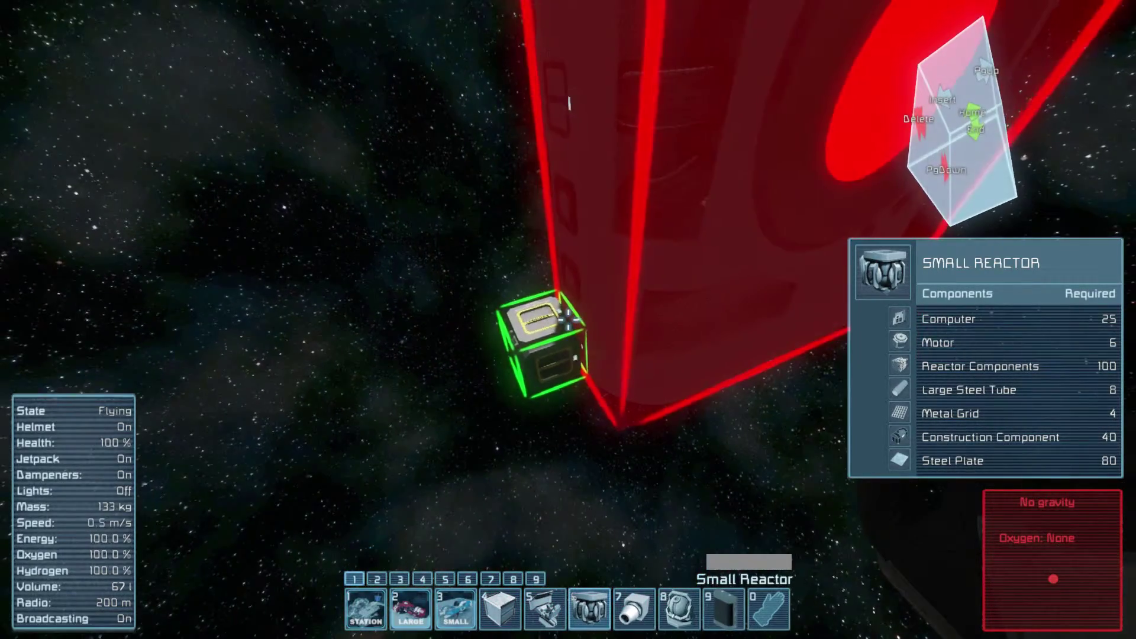
pyautogui.click(568, 319)
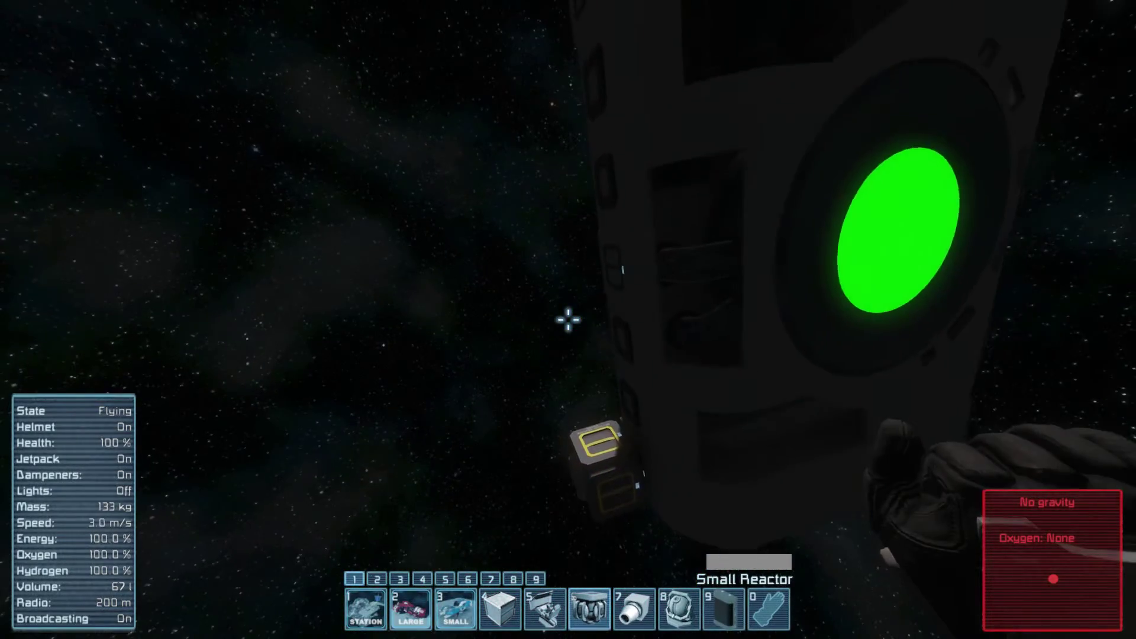
pyautogui.press('a')
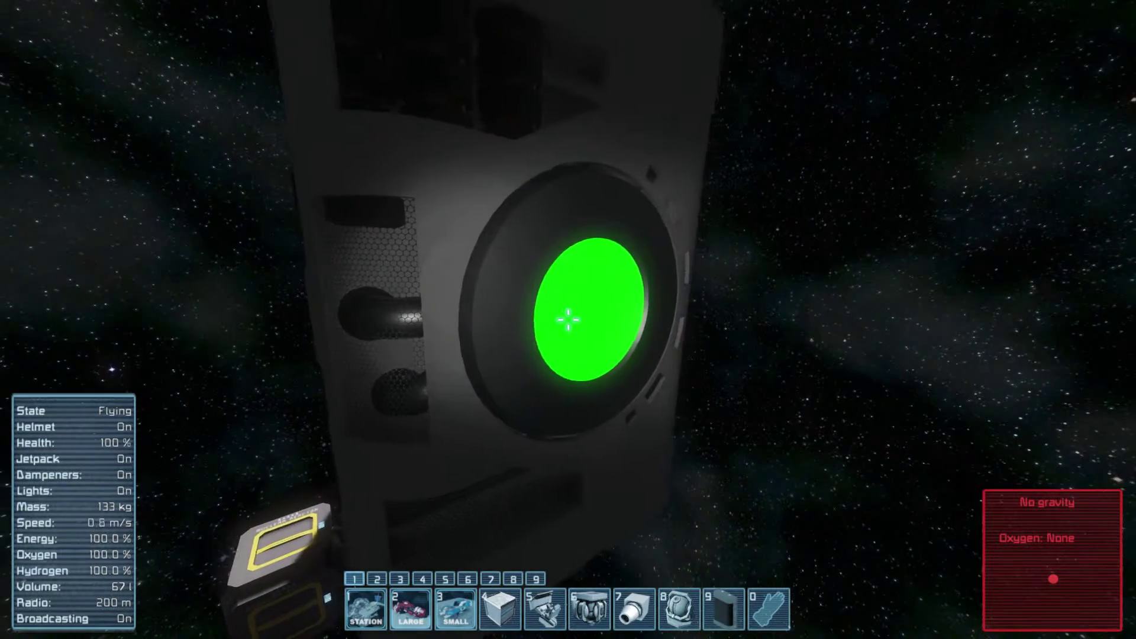
pyautogui.press('s')
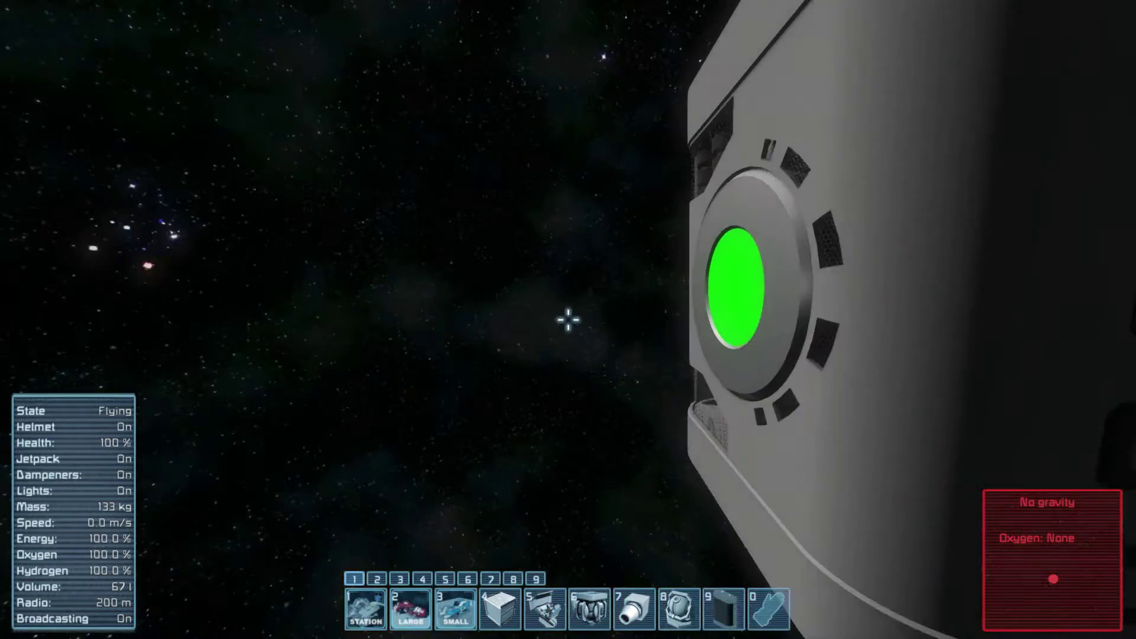
pyautogui.press('w')
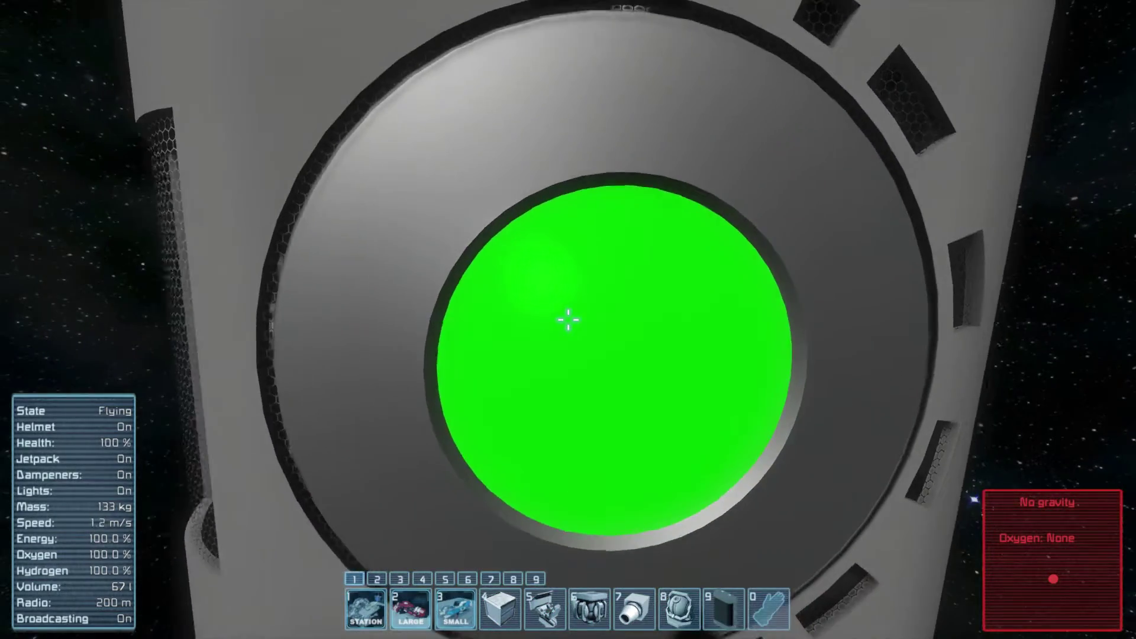
pyautogui.press('s')
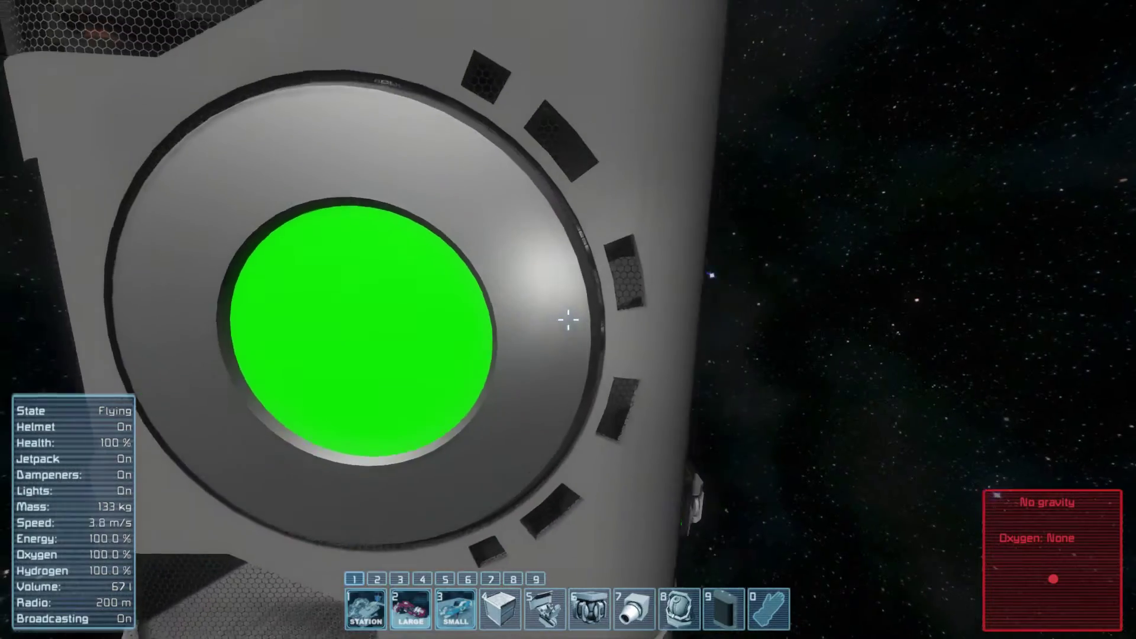
pyautogui.press('5')
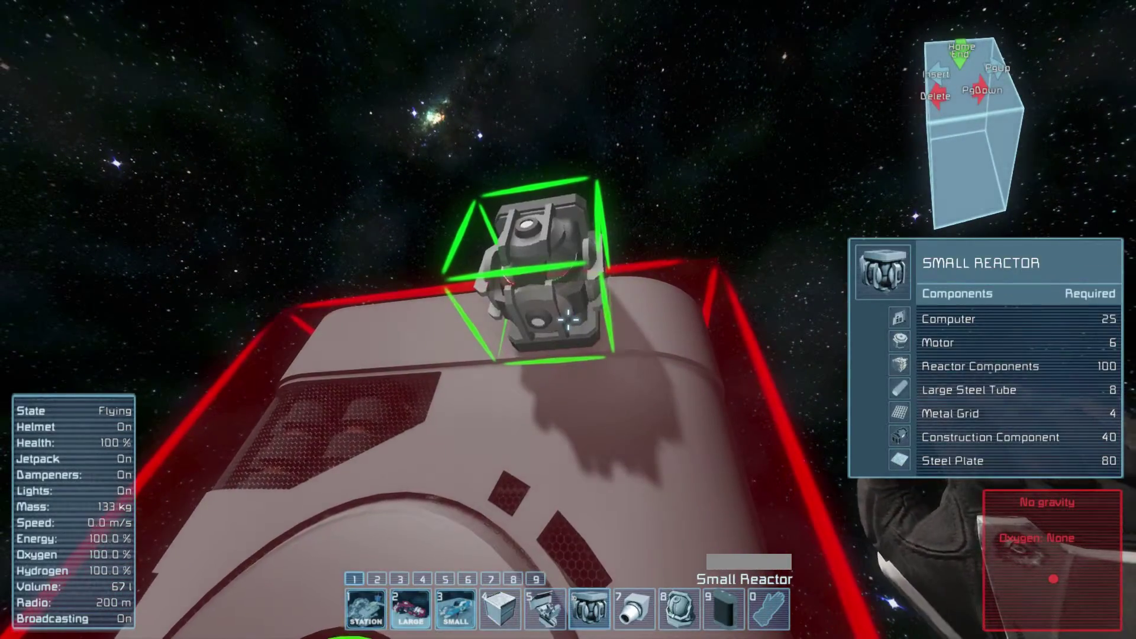
# - Place a second Small Reactor on top of the refinery
pyautogui.click(568, 320)
pyautogui.press('0')
pyautogui.press('w')
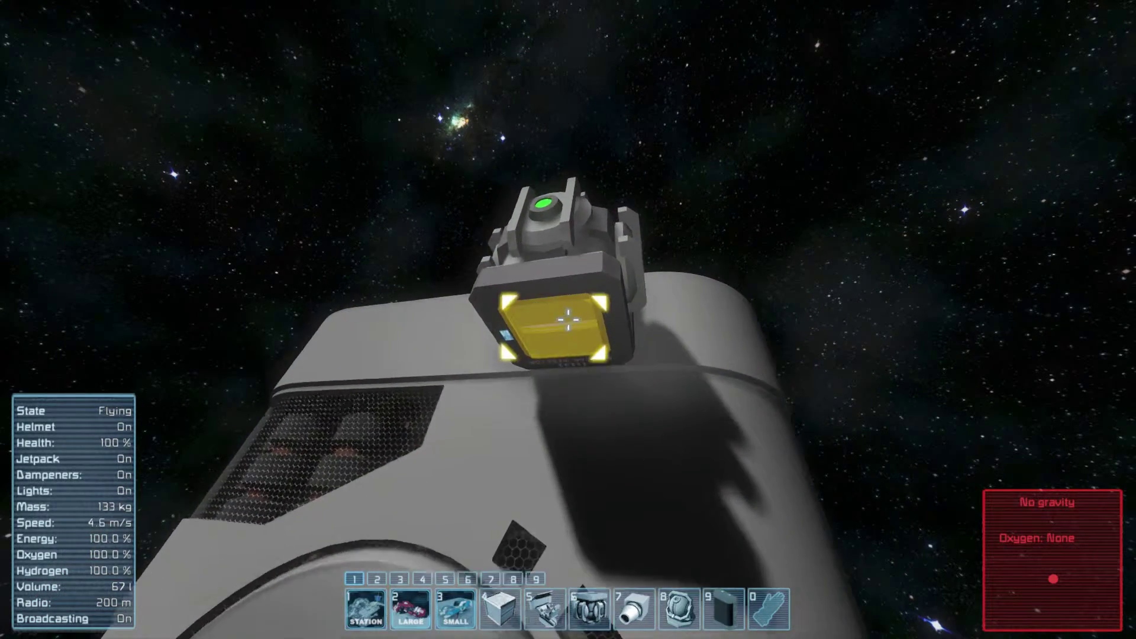
# - Switch off the Large Refinery in the terminal's Control Panel so its disc glows red
pyautogui.press('i')
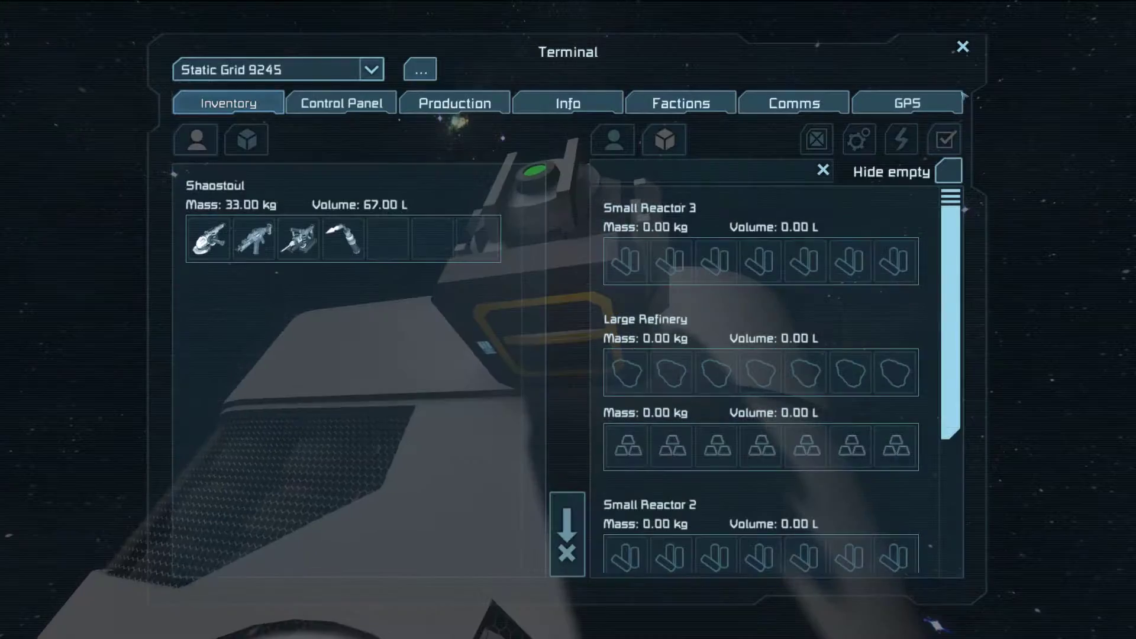
pyautogui.click(341, 103)
pyautogui.click(299, 173)
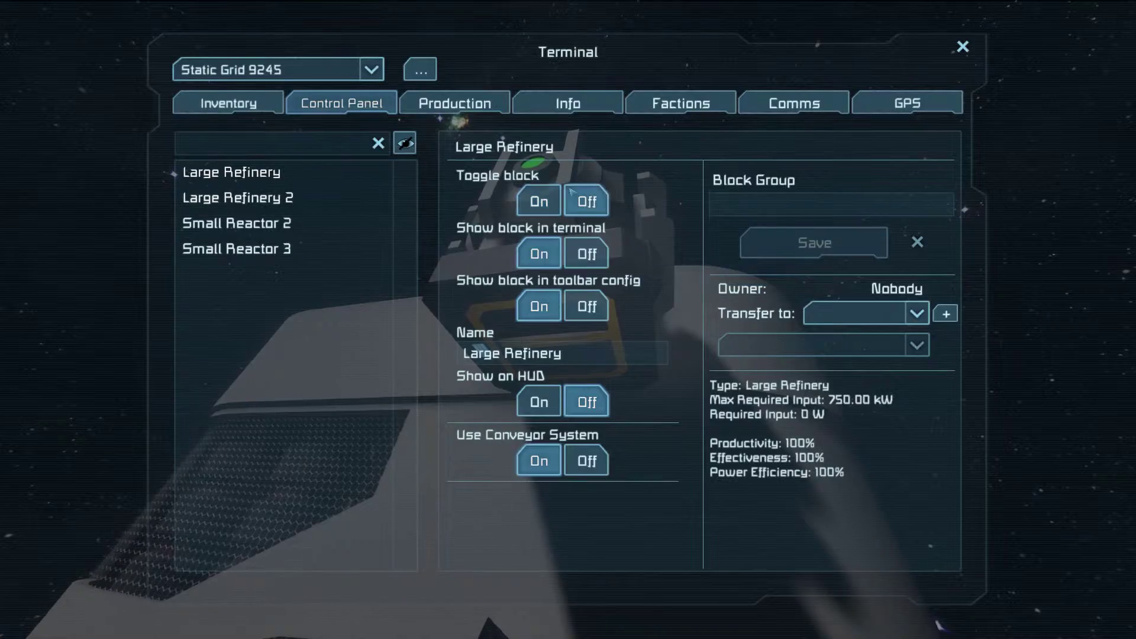
pyautogui.press('Escape')
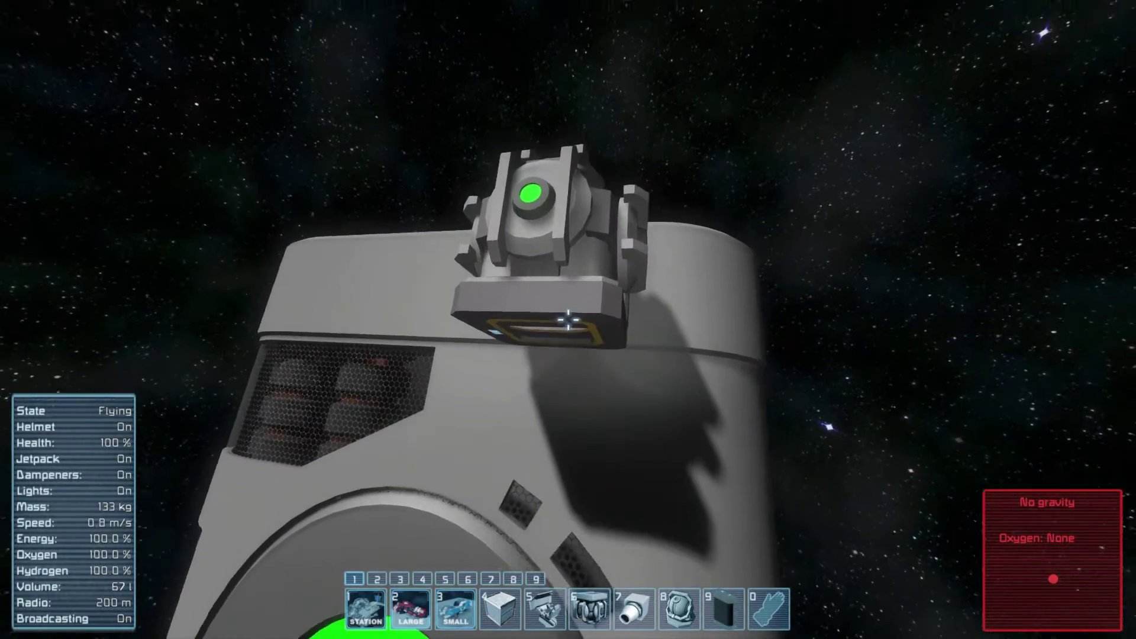
pyautogui.press('i')
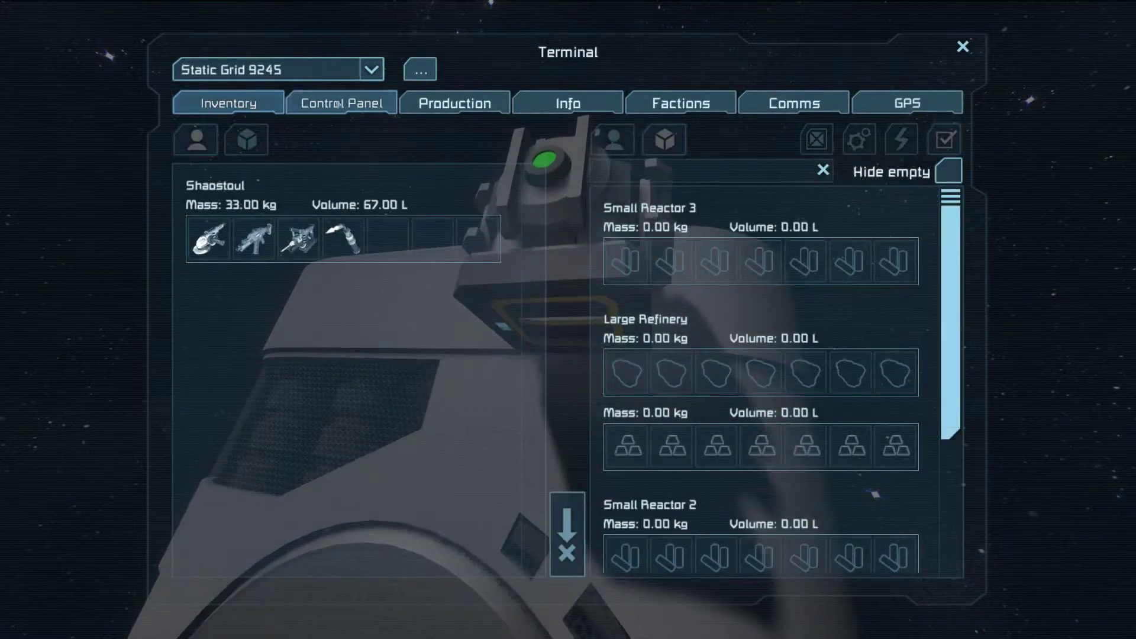
pyautogui.click(342, 103)
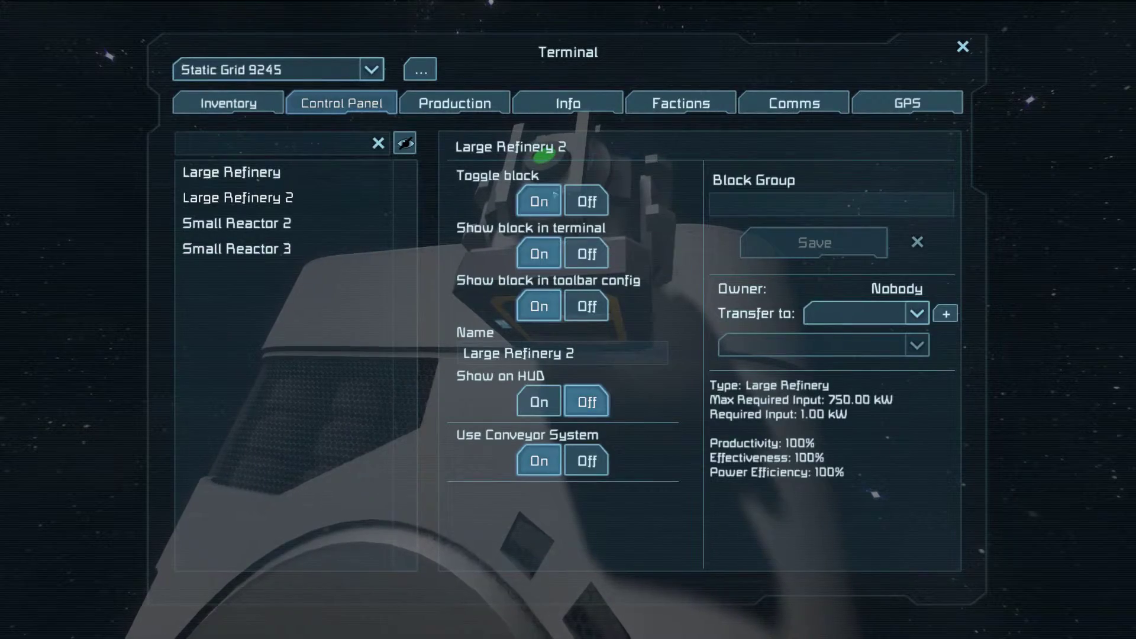
pyautogui.press('Escape')
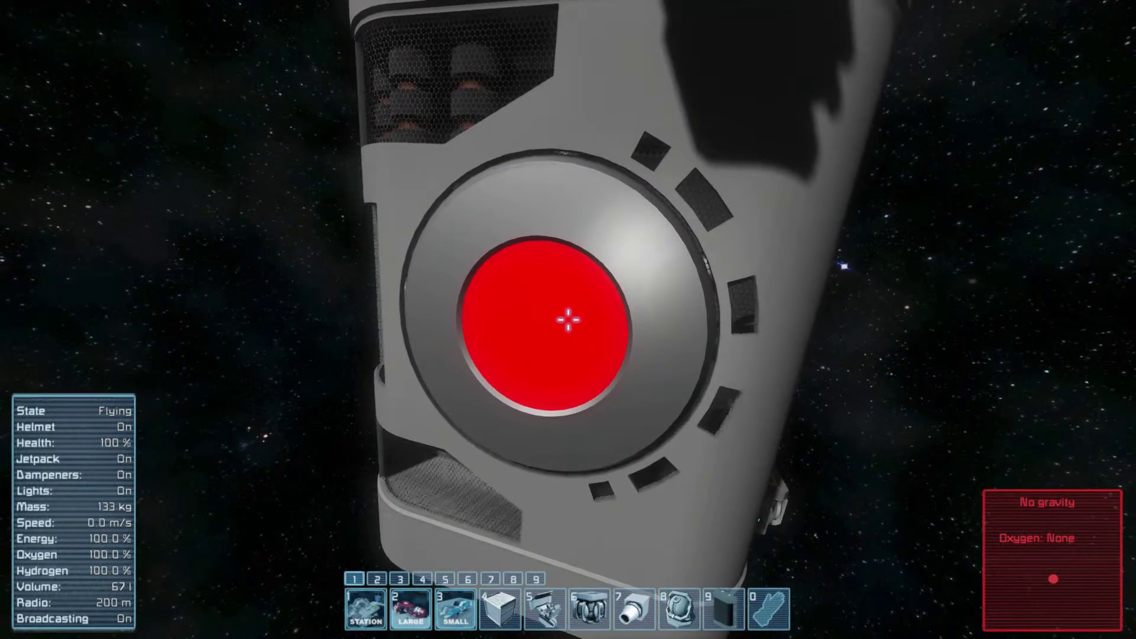
pyautogui.press('w')
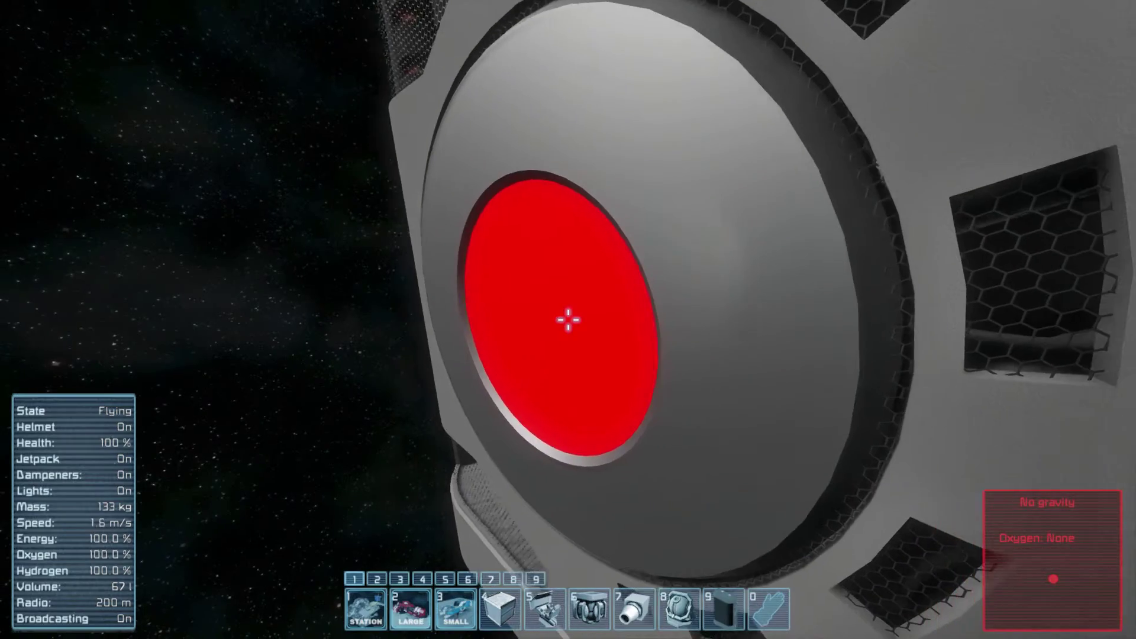
pyautogui.press('w')
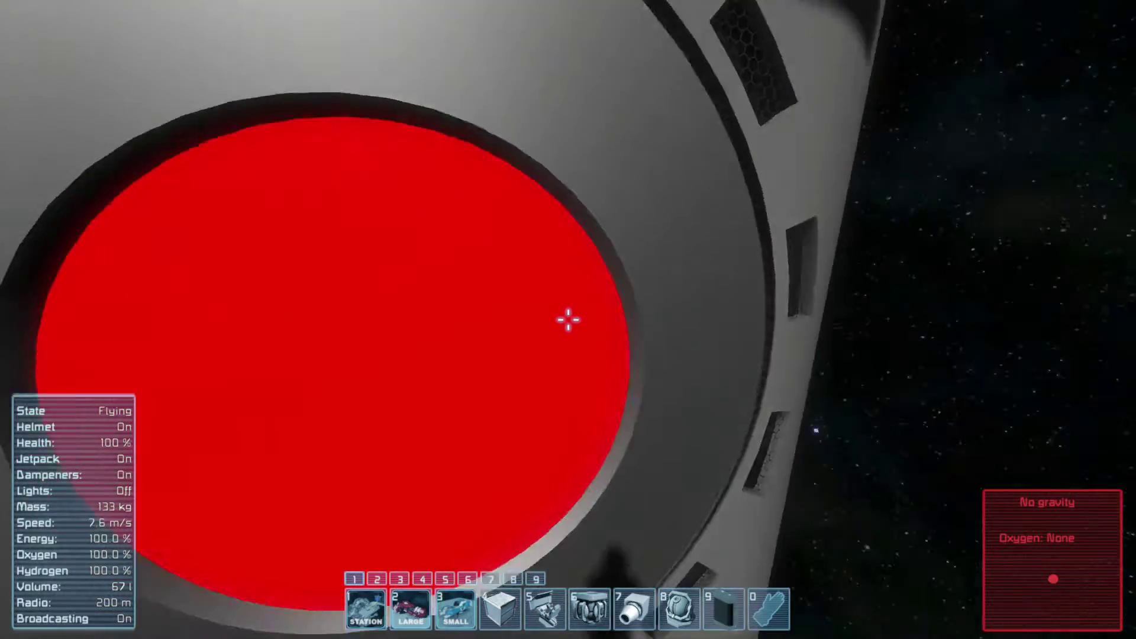
pyautogui.press('w')
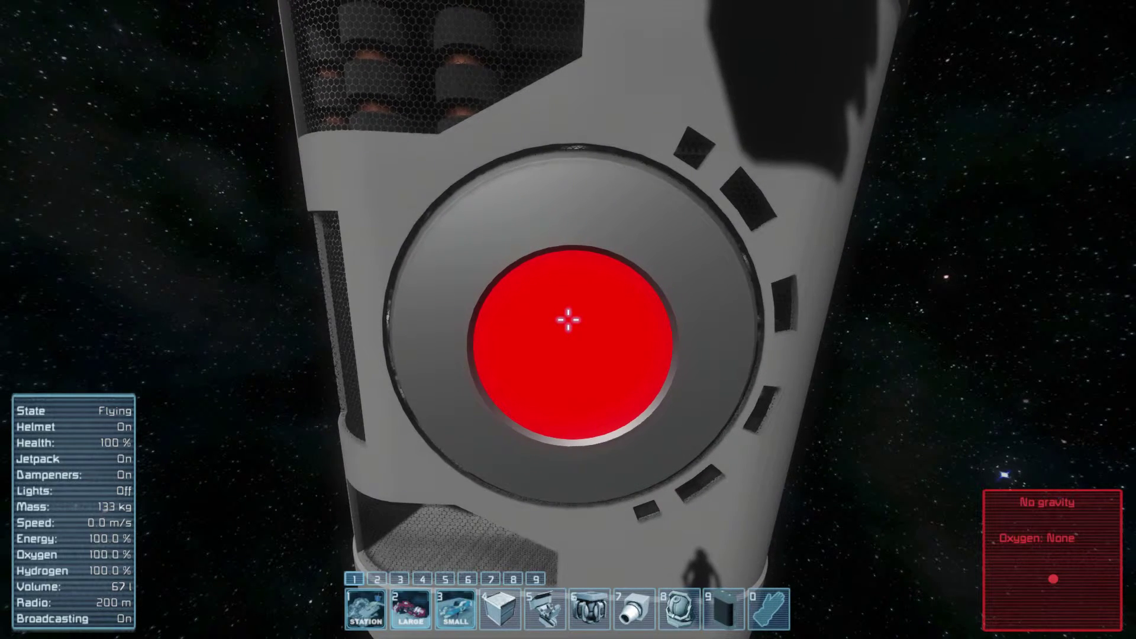
pyautogui.press('w')
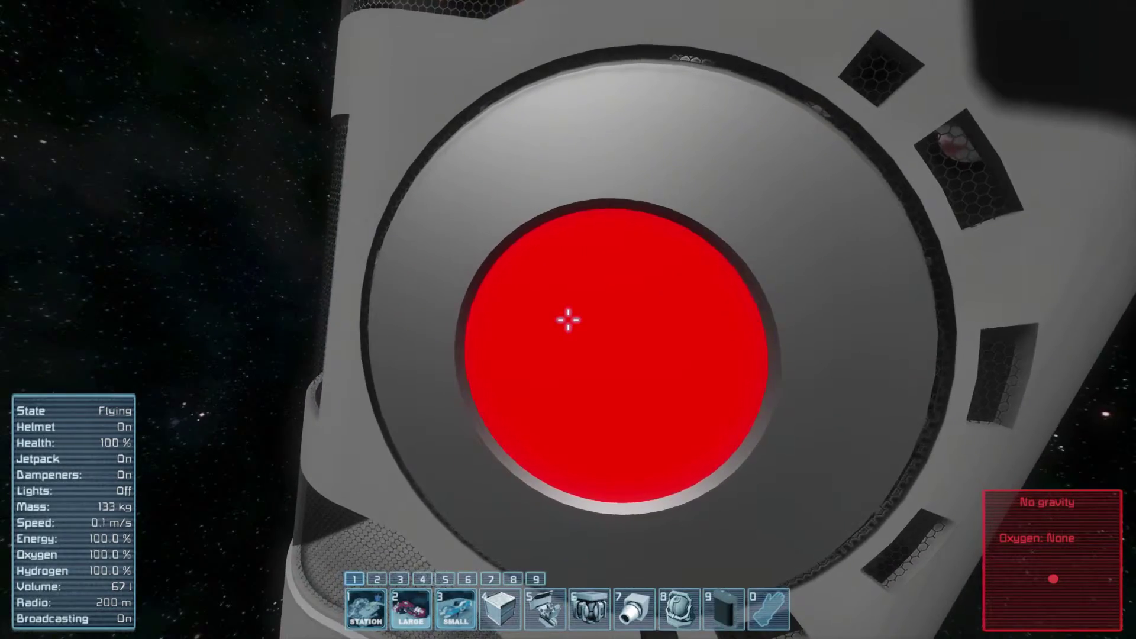
pyautogui.press('w')
pyautogui.press('s')
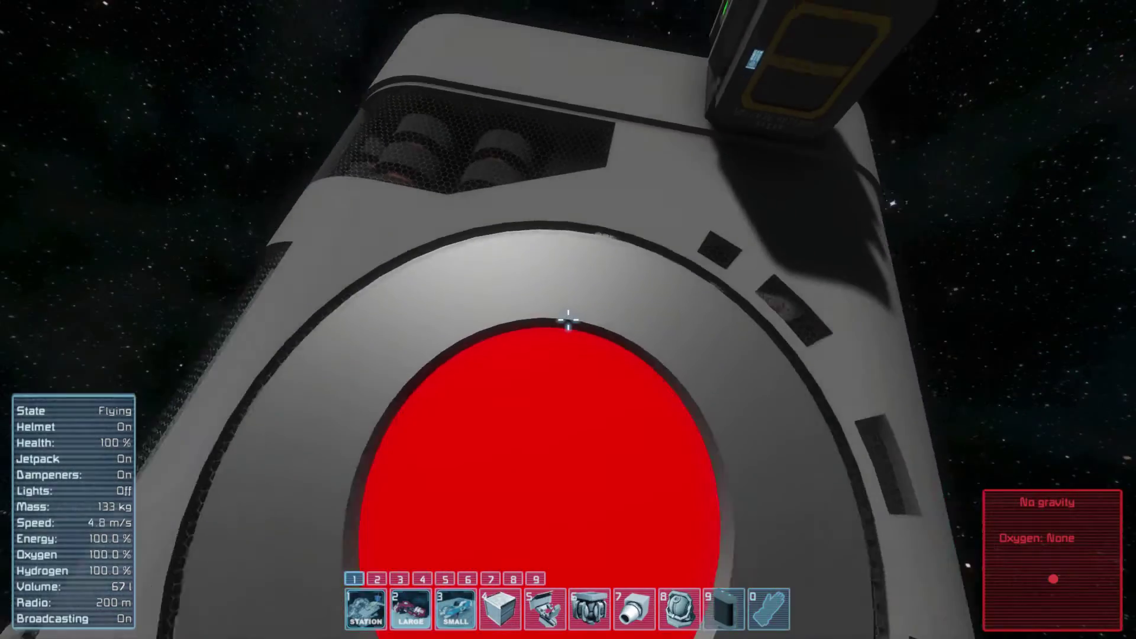
pyautogui.press('e')
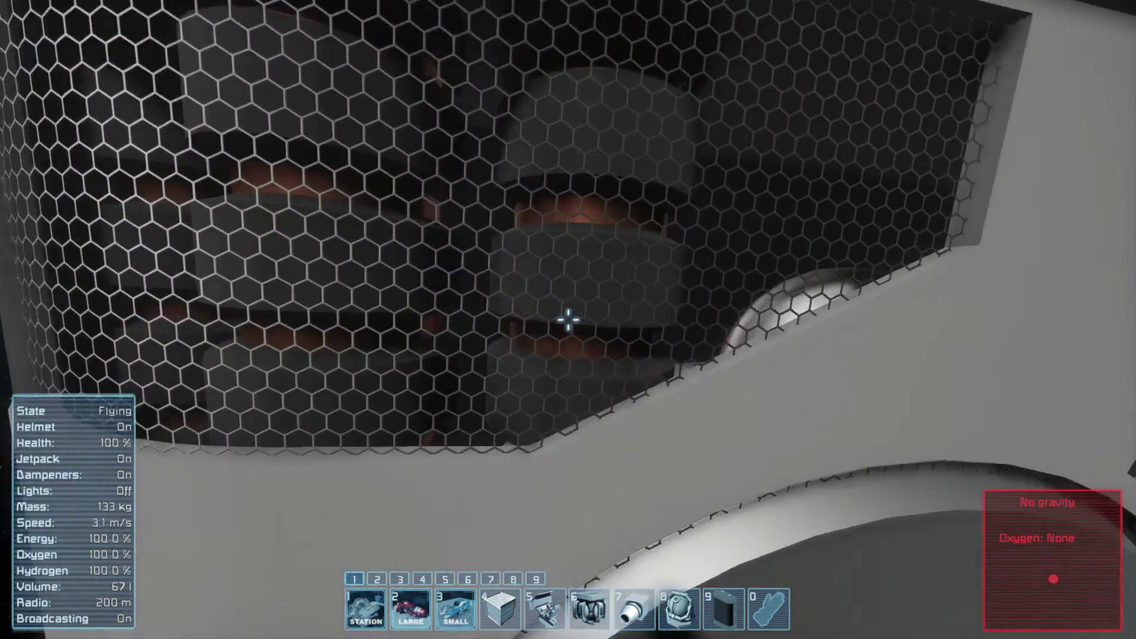
pyautogui.press('q')
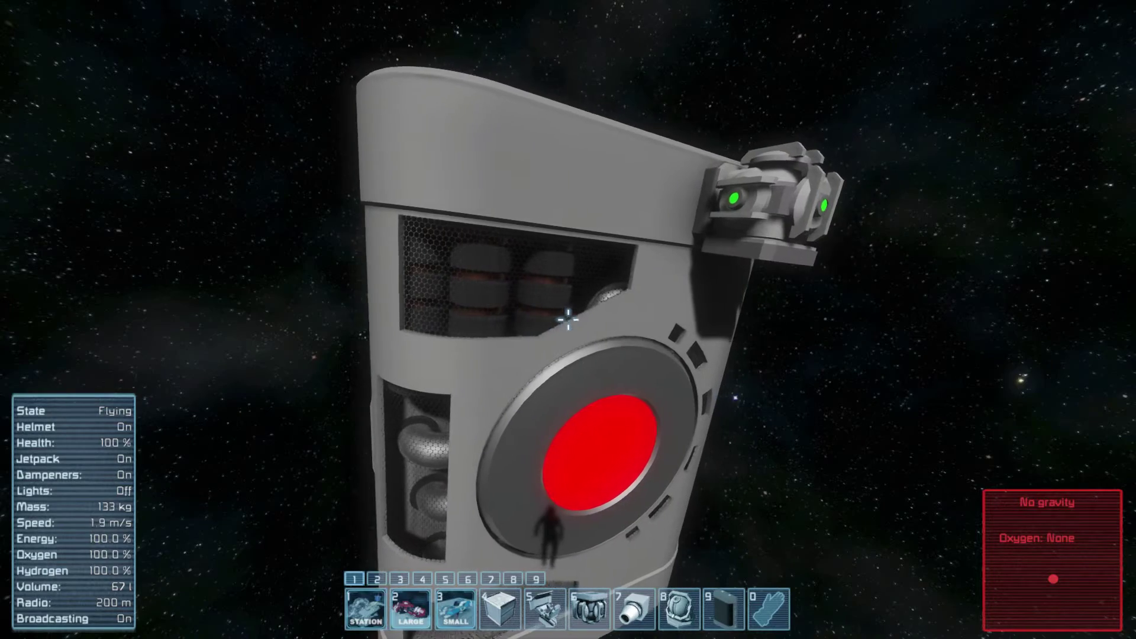
pyautogui.press('c')
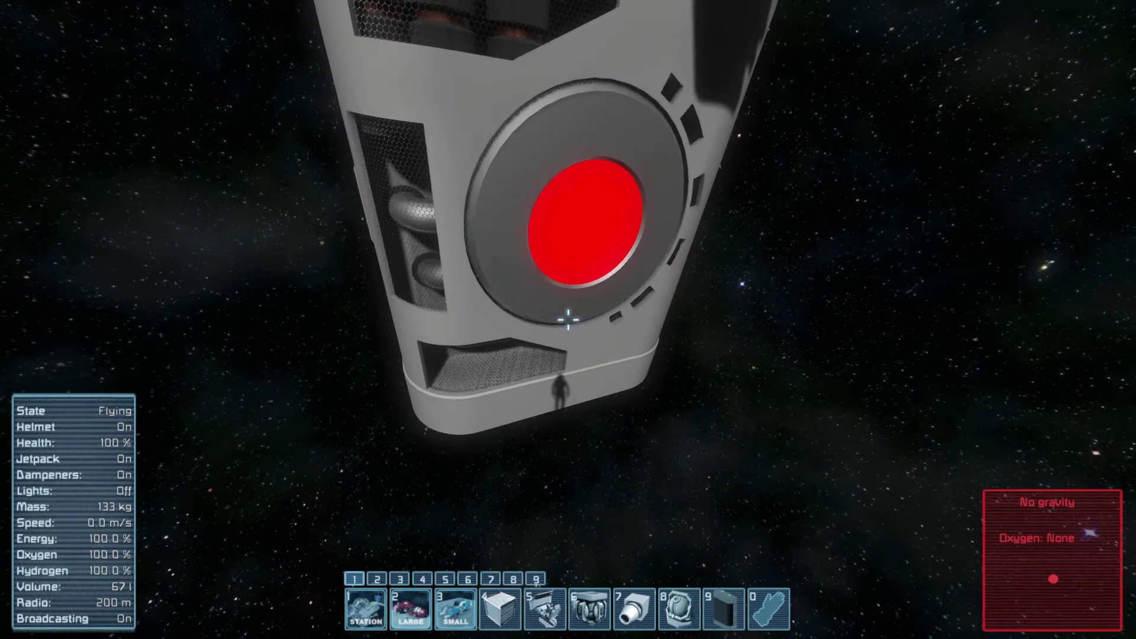
pyautogui.press('space')
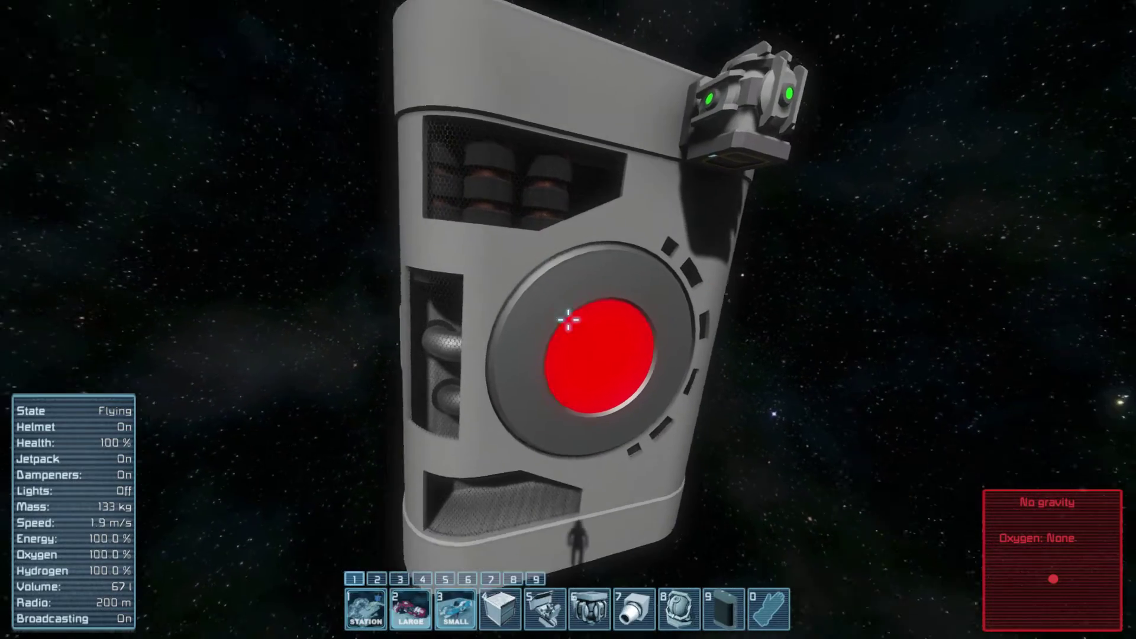